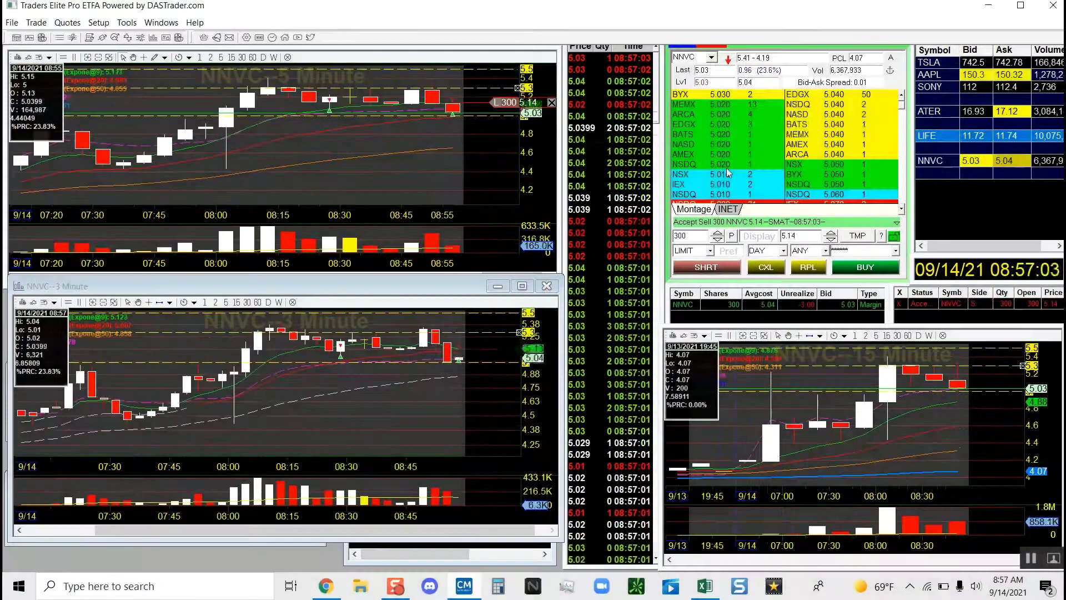
Stop the NNVC replay at 08:57, with 300 shares held at a 5.04 average.
{"action": "mouse_move", "coordinate": [579, 546]}
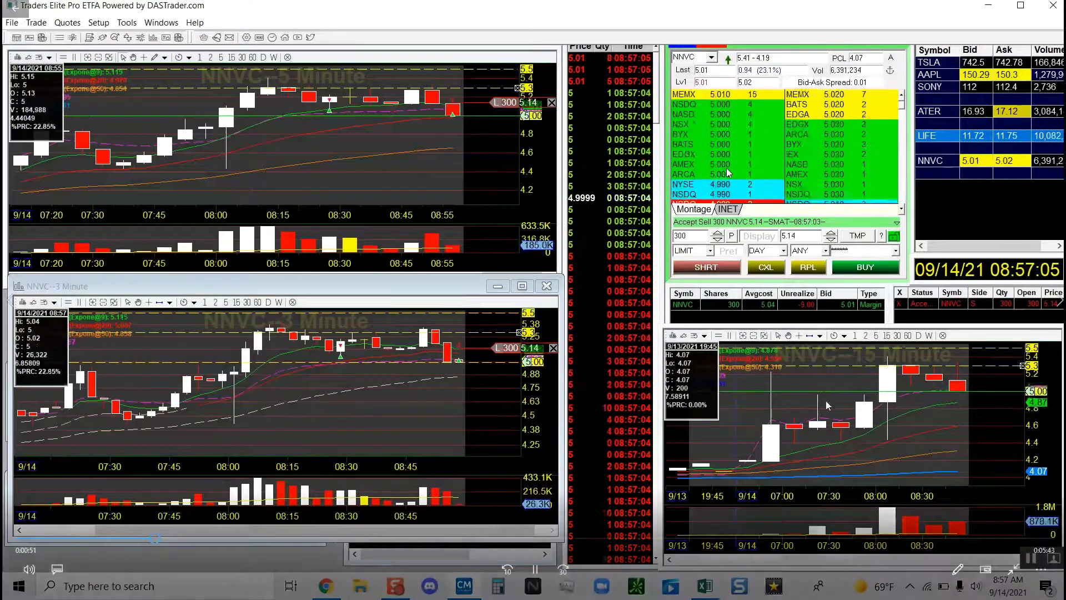
{"action": "left_click", "coordinate": [440, 363]}
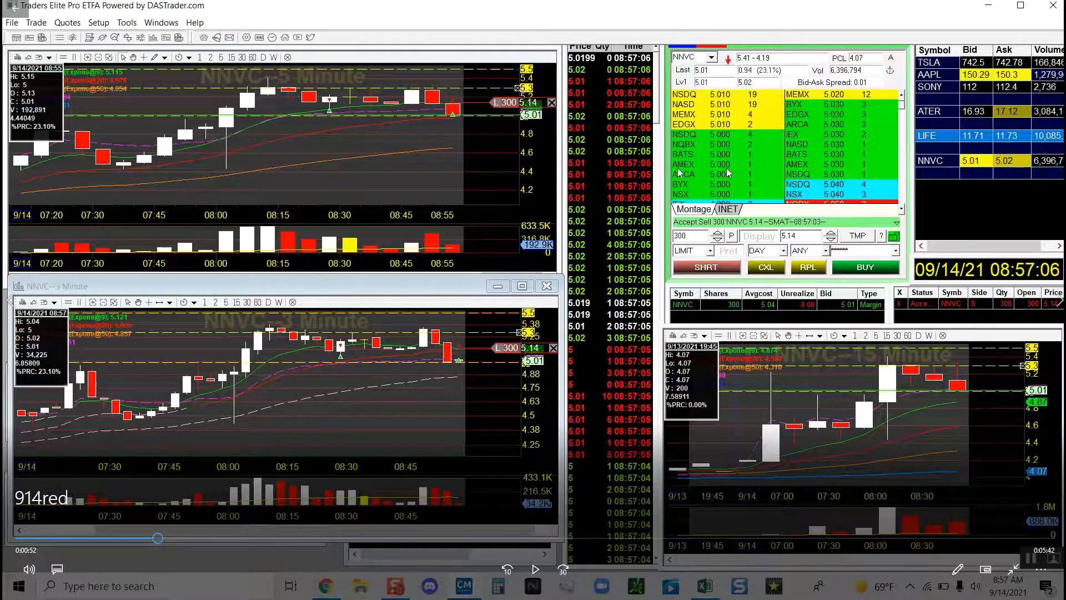
Run the NNVC replay through the 300-share sell at 5.09 and re-expand the collapsed 3-minute chart.
{"action": "left_click", "coordinate": [536, 579]}
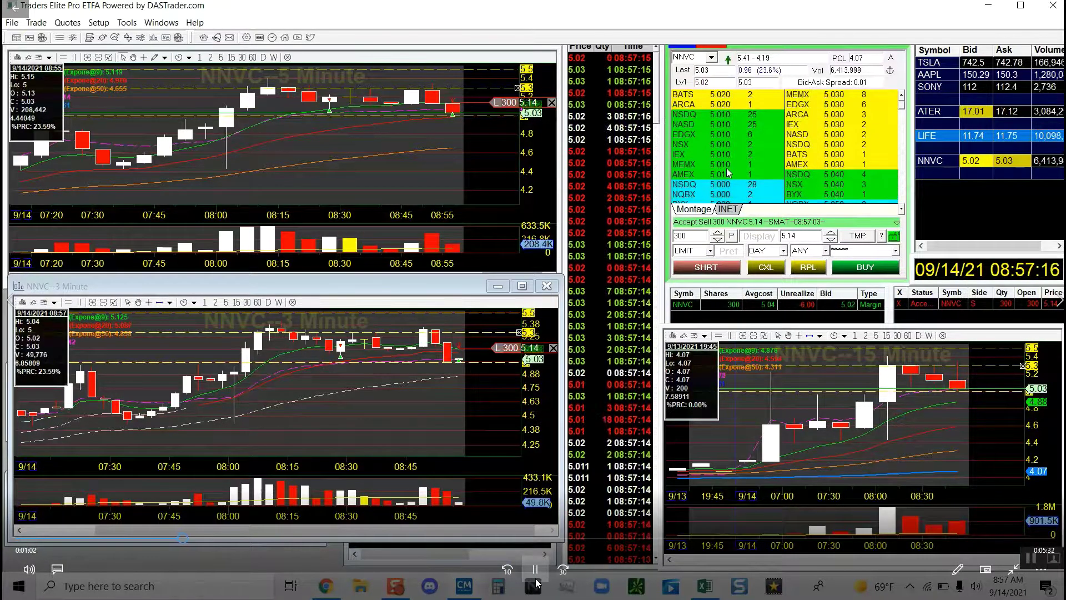
{"action": "left_click", "coordinate": [536, 576]}
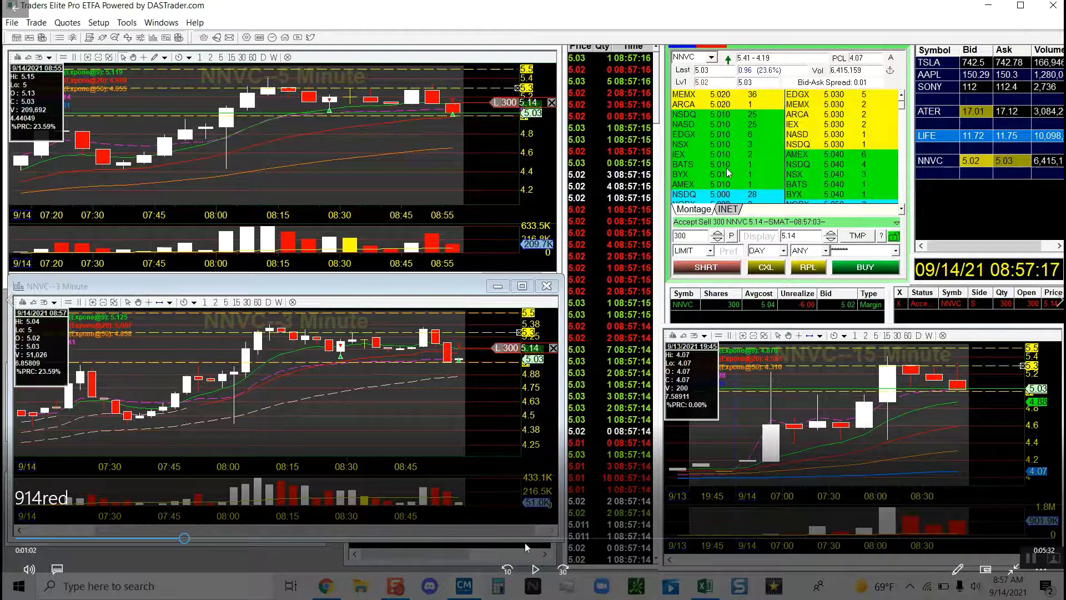
{"action": "left_click", "coordinate": [535, 570]}
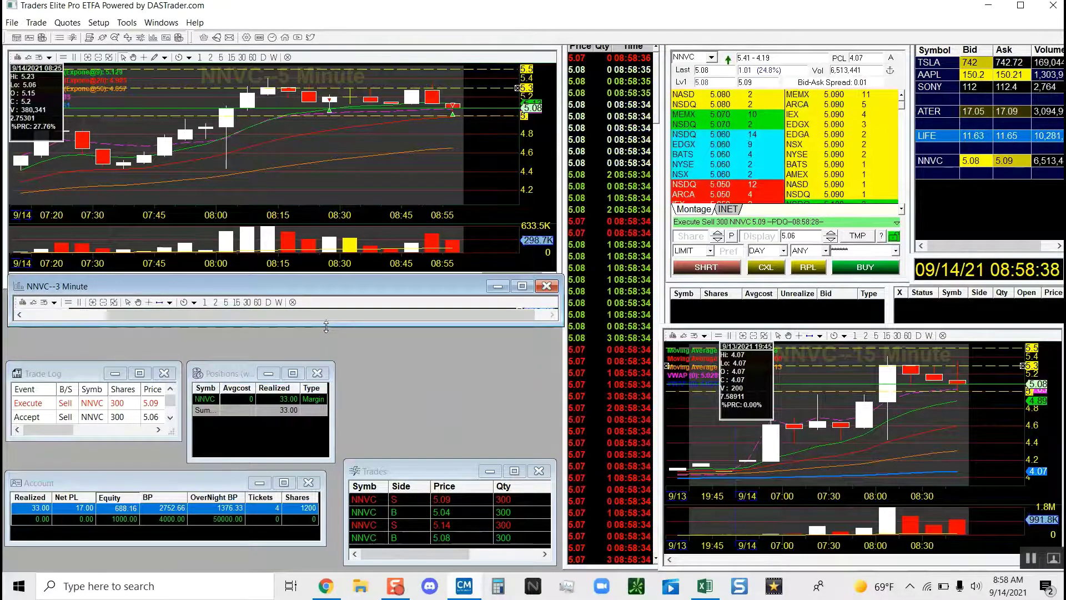
{"action": "left_click_drag", "start_coordinate": [326, 326], "coordinate": [327, 349]}
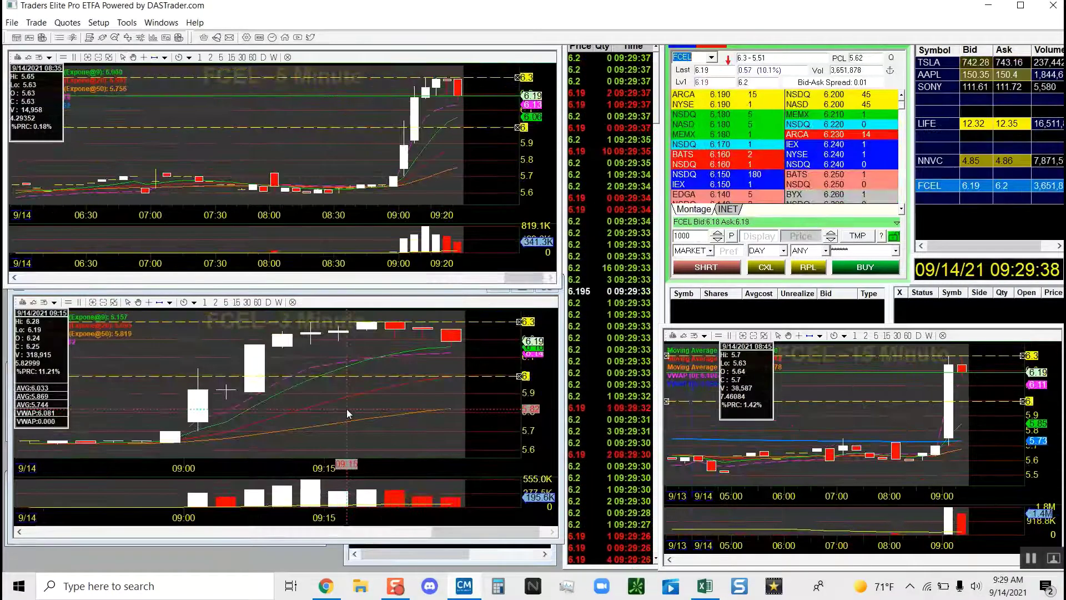
Resize the FCEL 3-minute chart back to full height and set the order to a 6.15 limit.
{"action": "left_click", "coordinate": [294, 541]}
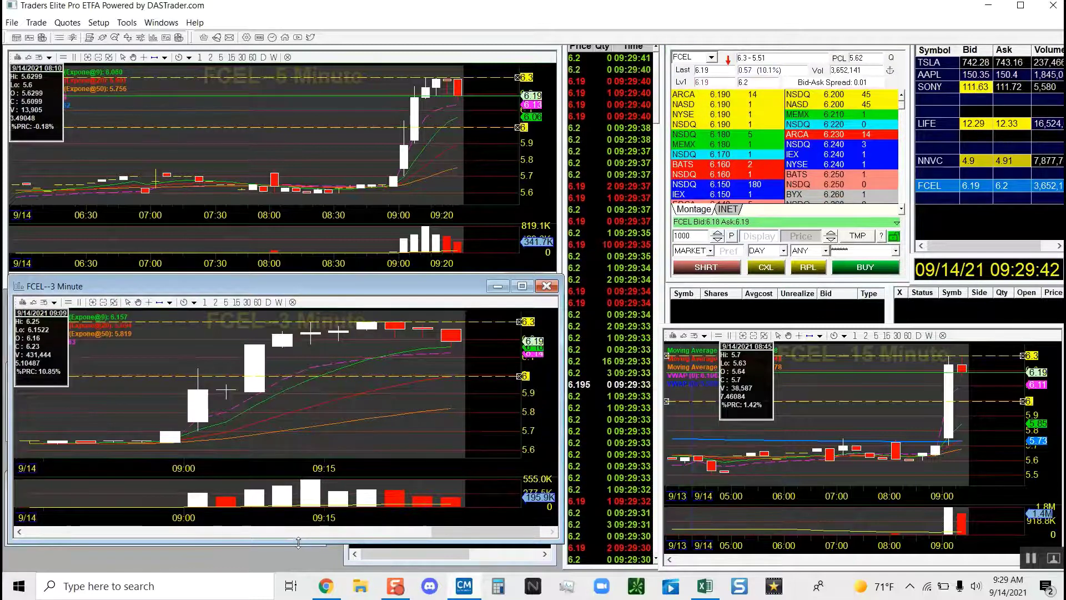
{"action": "left_click_drag", "start_coordinate": [298, 542], "coordinate": [302, 457]}
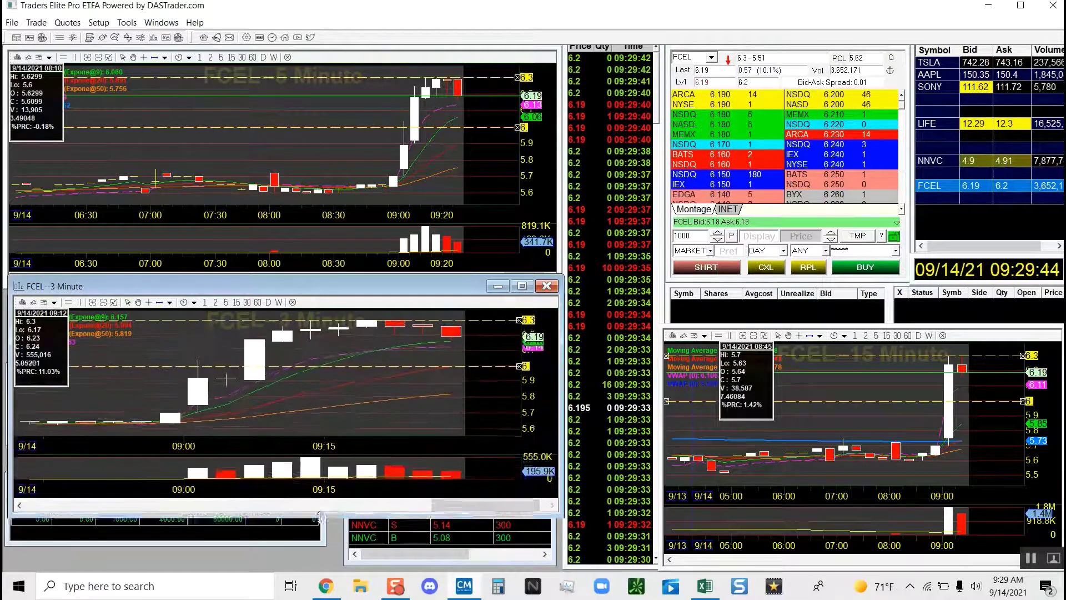
{"action": "left_click_drag", "start_coordinate": [318, 517], "coordinate": [328, 538]}
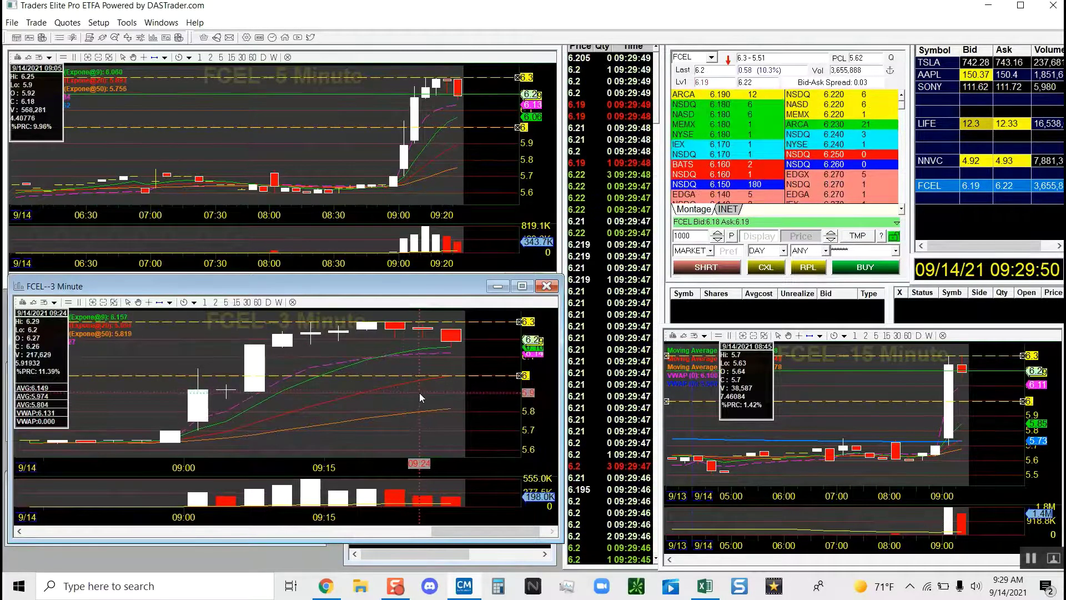
{"action": "left_click", "coordinate": [710, 197]}
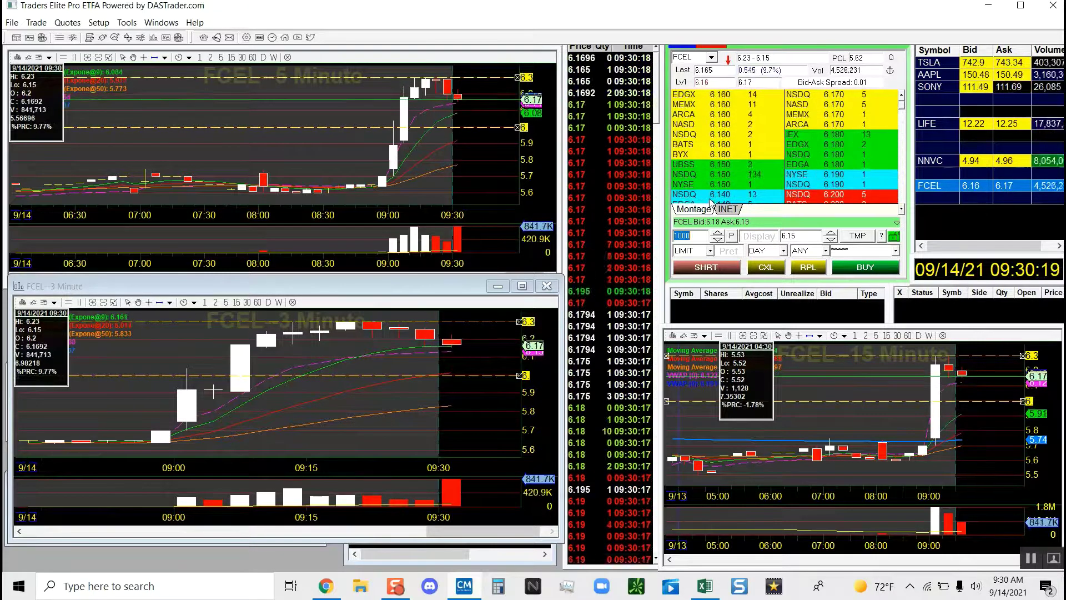
Pause, then resume the FCEL replay until 122 shares sell at 6.24.
{"action": "left_click", "coordinate": [938, 394]}
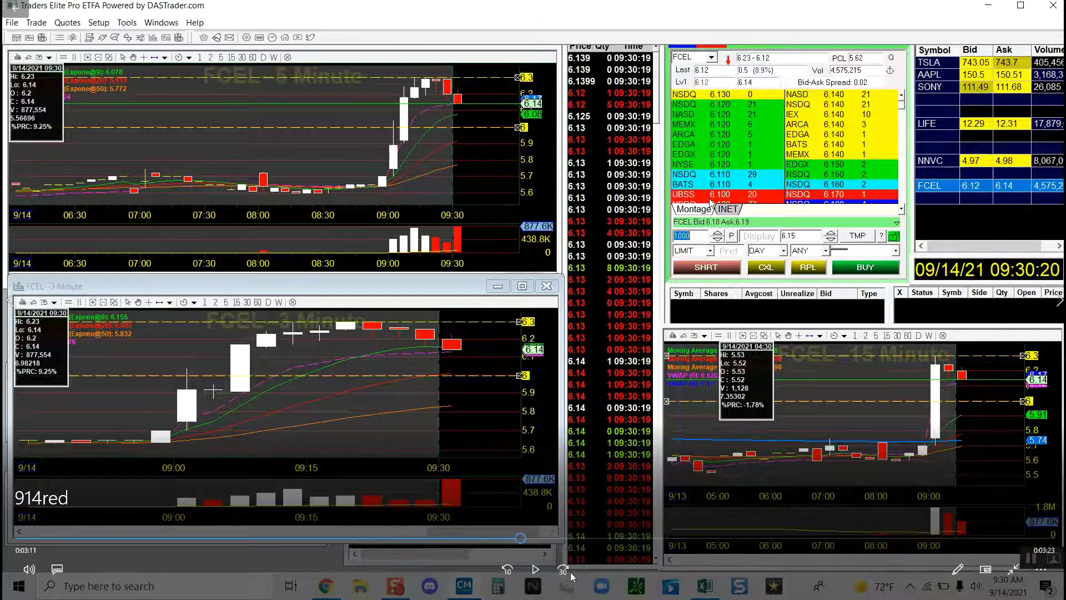
{"action": "left_click", "coordinate": [536, 569]}
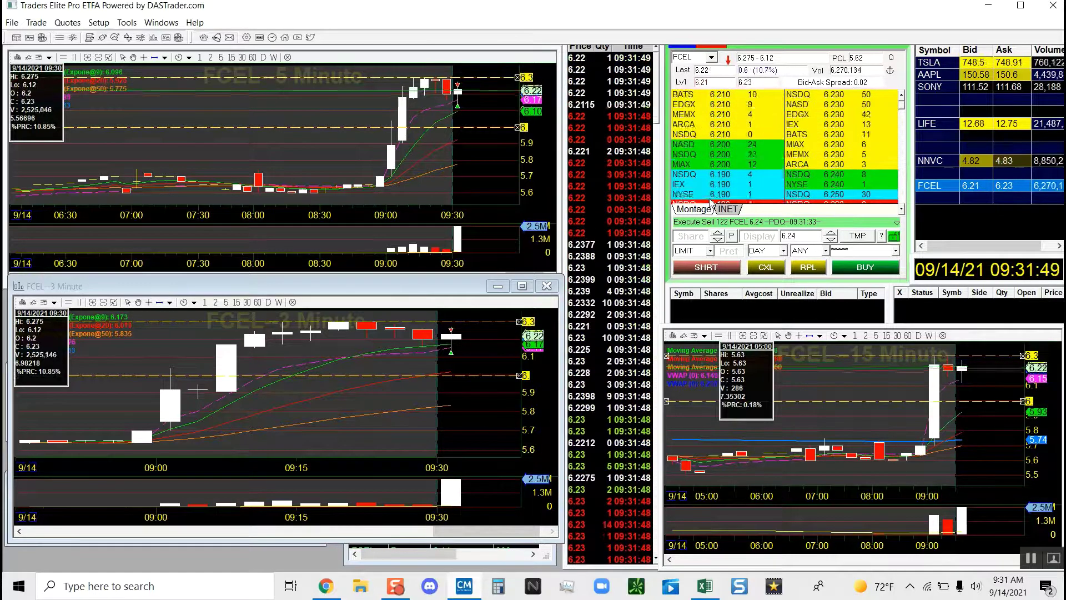
Skip the replay ahead to 09:39:29, then resume playback toward 11:18.
{"action": "mouse_move", "coordinate": [328, 525]}
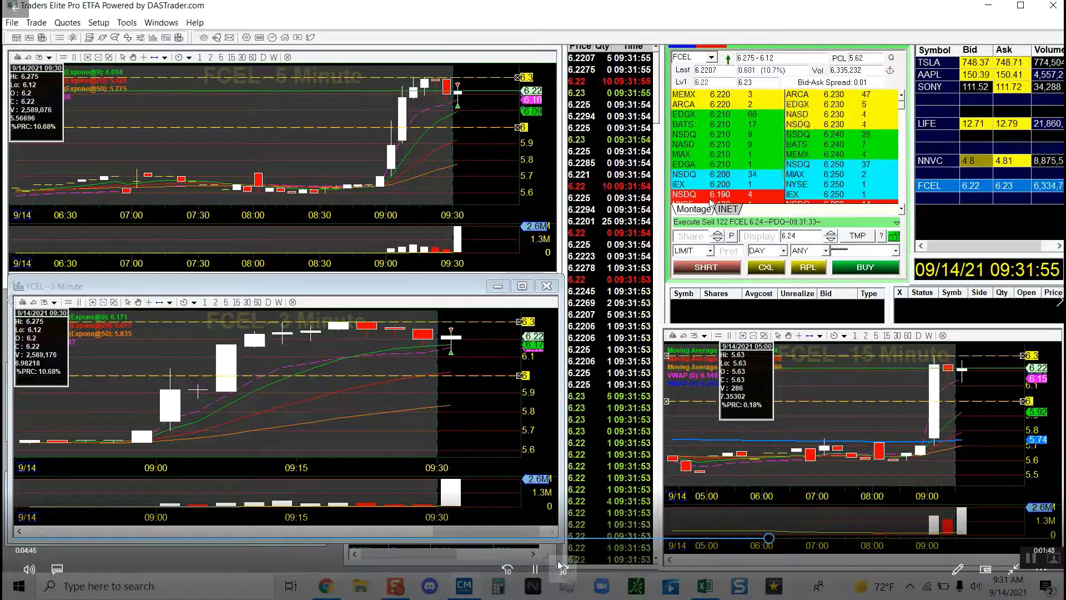
{"action": "left_click", "coordinate": [567, 574]}
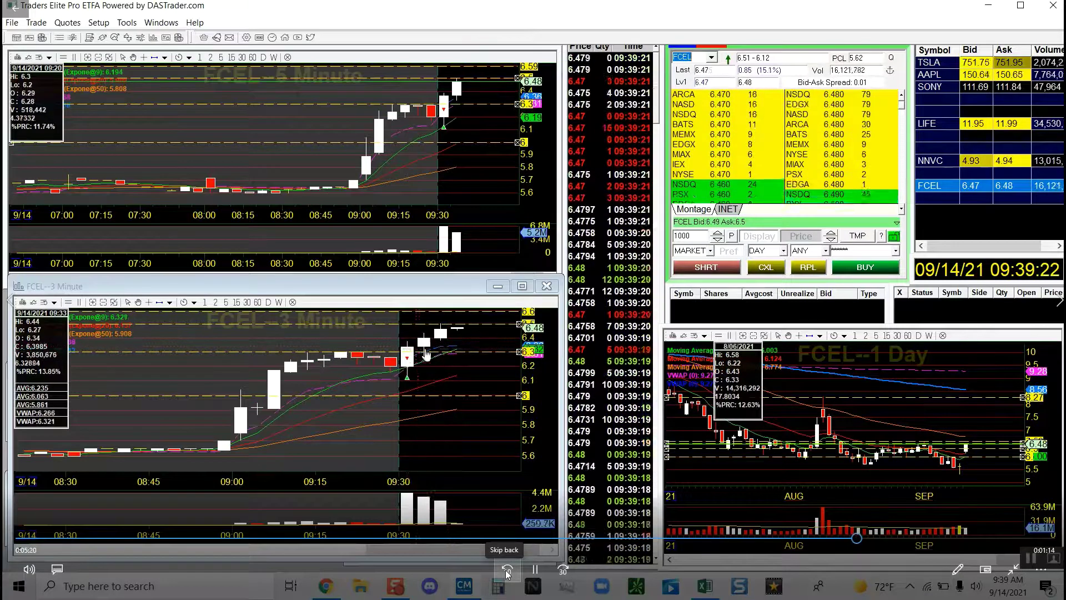
{"action": "left_click", "coordinate": [505, 570]}
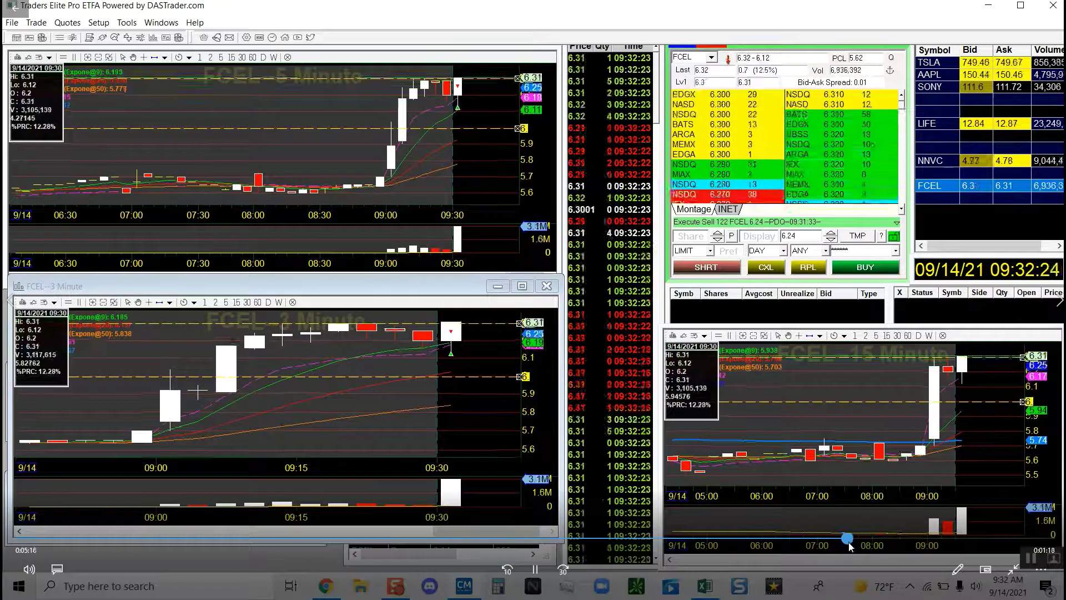
{"action": "left_click", "coordinate": [856, 549]}
{"action": "left_click_drag", "start_coordinate": [855, 547], "coordinate": [875, 551]}
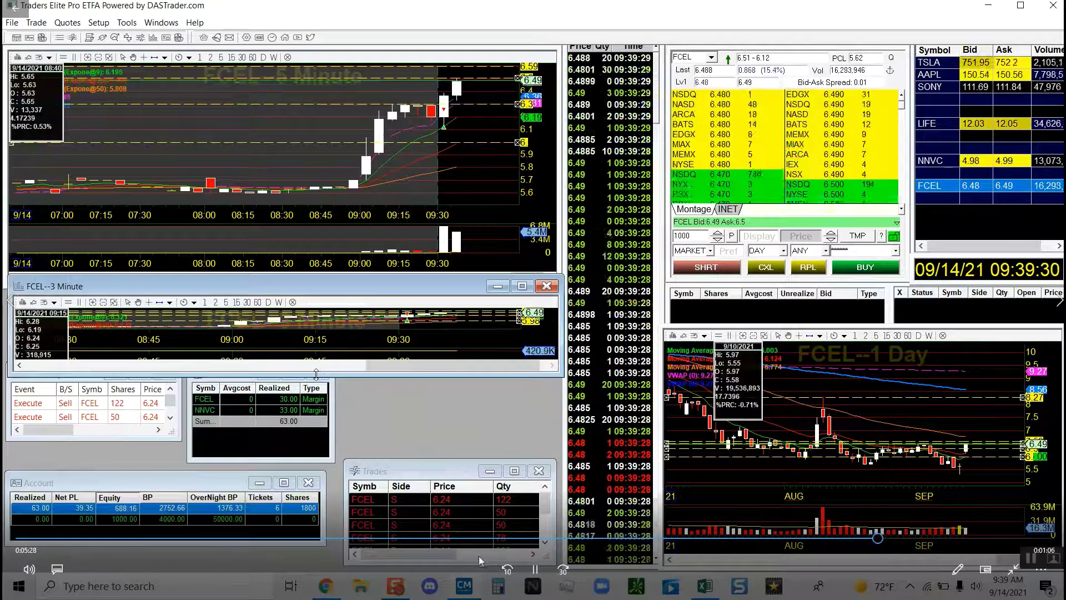
{"action": "left_click", "coordinate": [510, 565]}
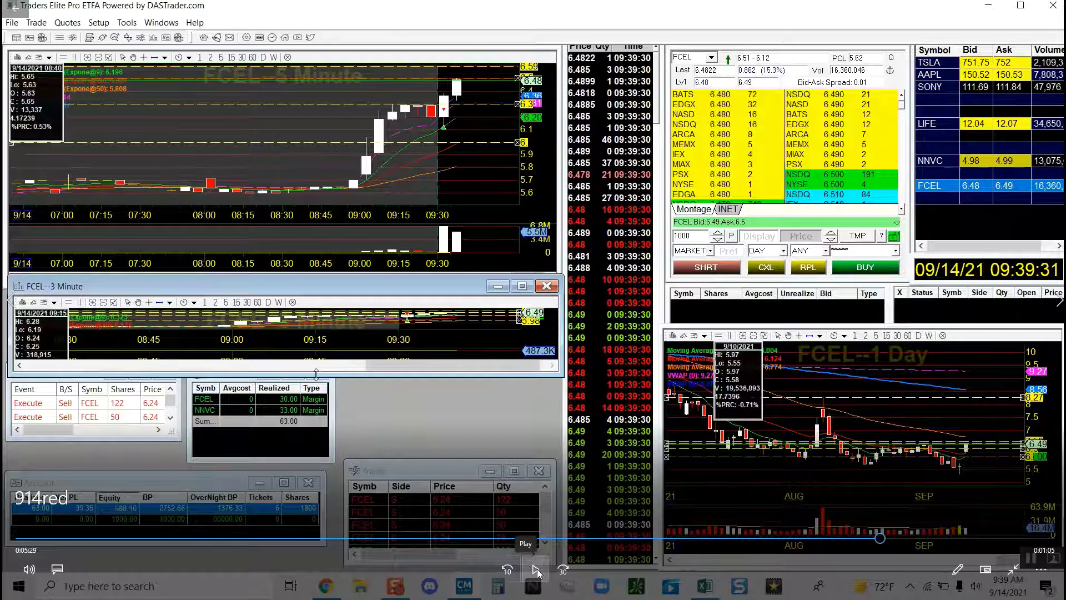
{"action": "left_click", "coordinate": [537, 568]}
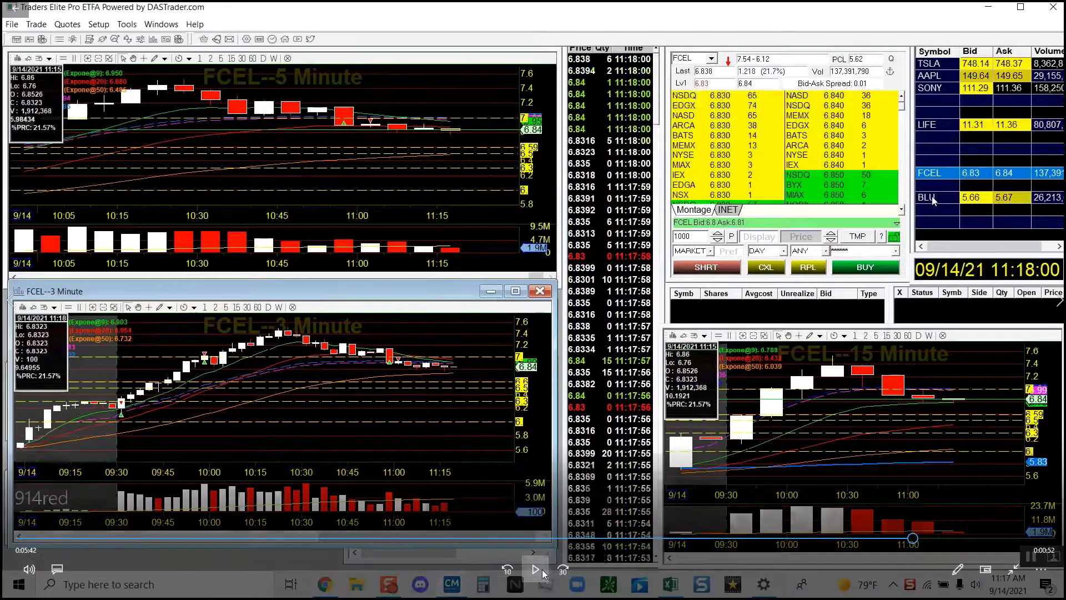
{"action": "left_click", "coordinate": [542, 568]}
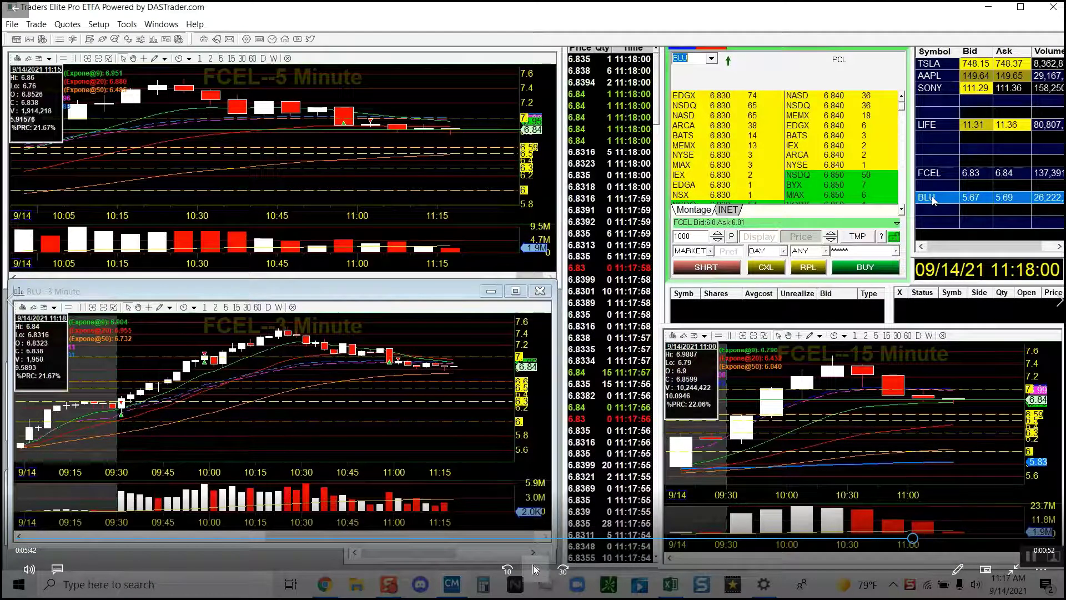
{"action": "type", "text": "914red"}
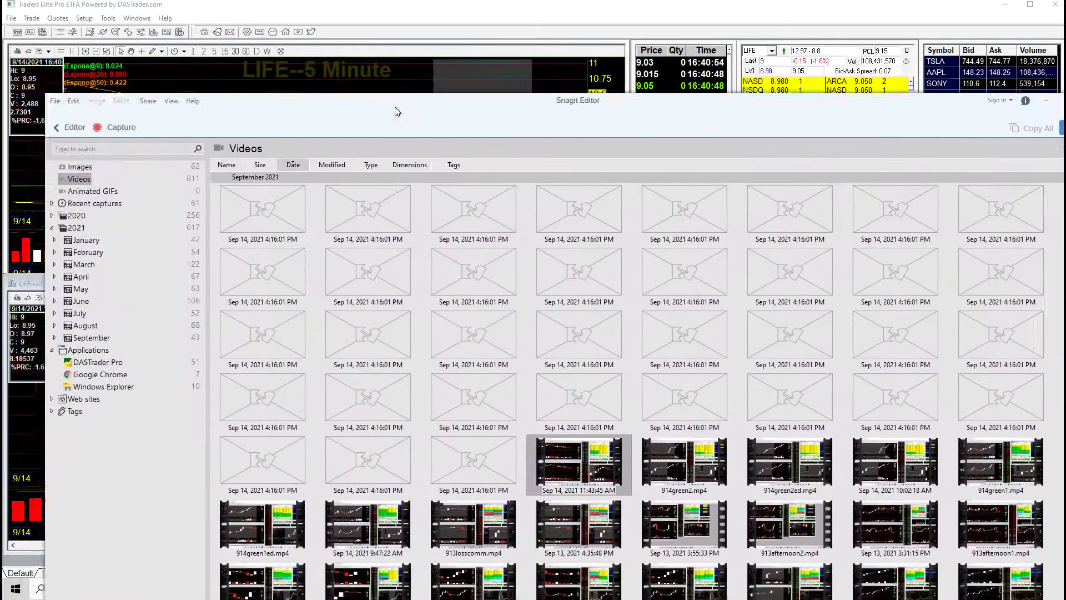
{"action": "left_click_drag", "start_coordinate": [397, 111], "coordinate": [360, 72]}
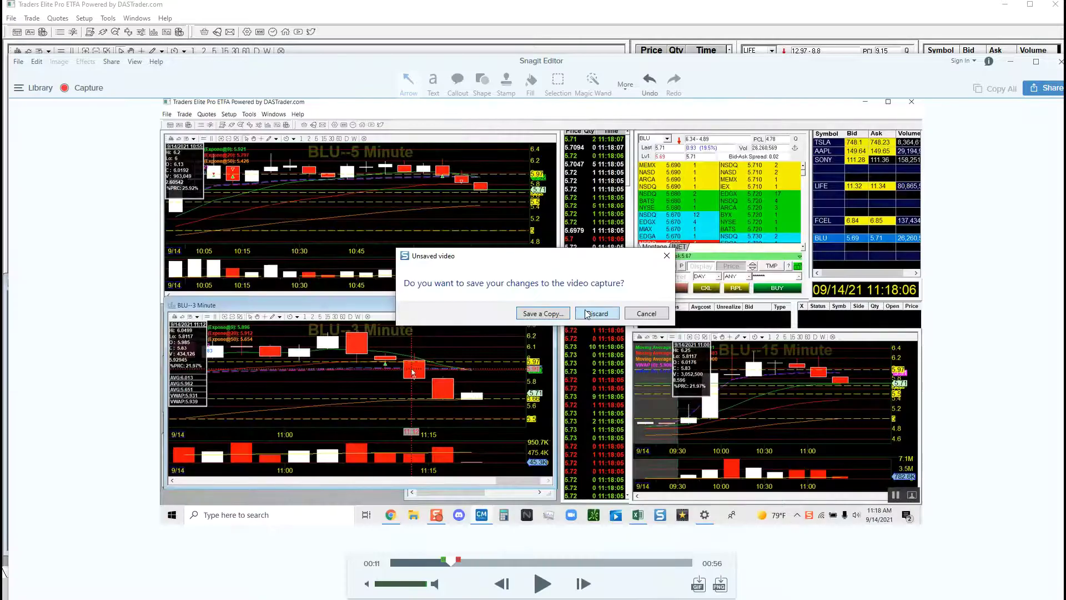
Discard the unsaved video changes on both Snagit save prompts.
{"action": "left_click", "coordinate": [587, 313]}
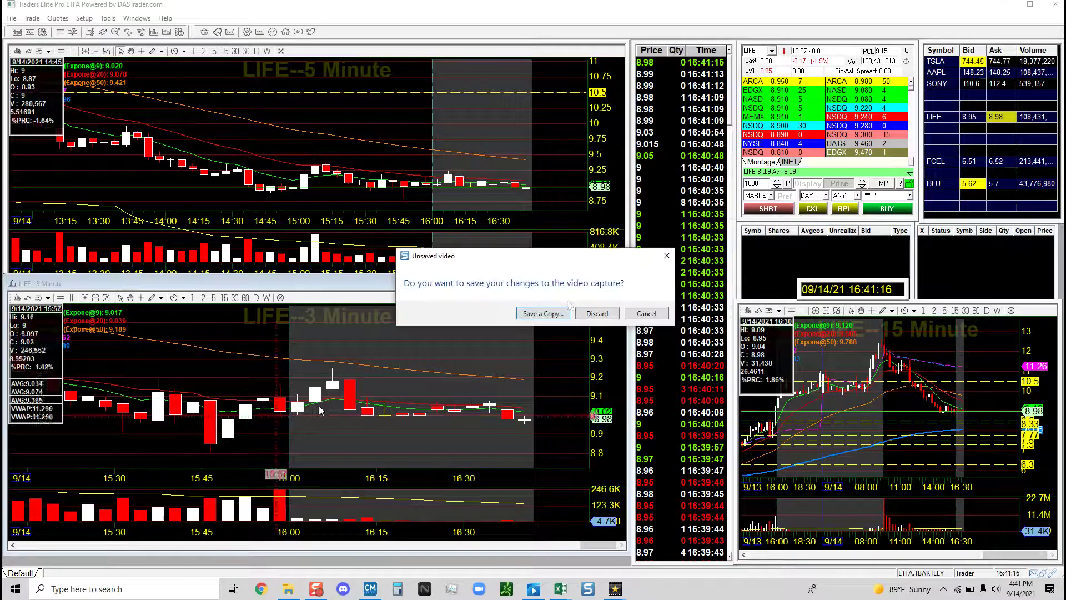
{"action": "left_click", "coordinate": [587, 314]}
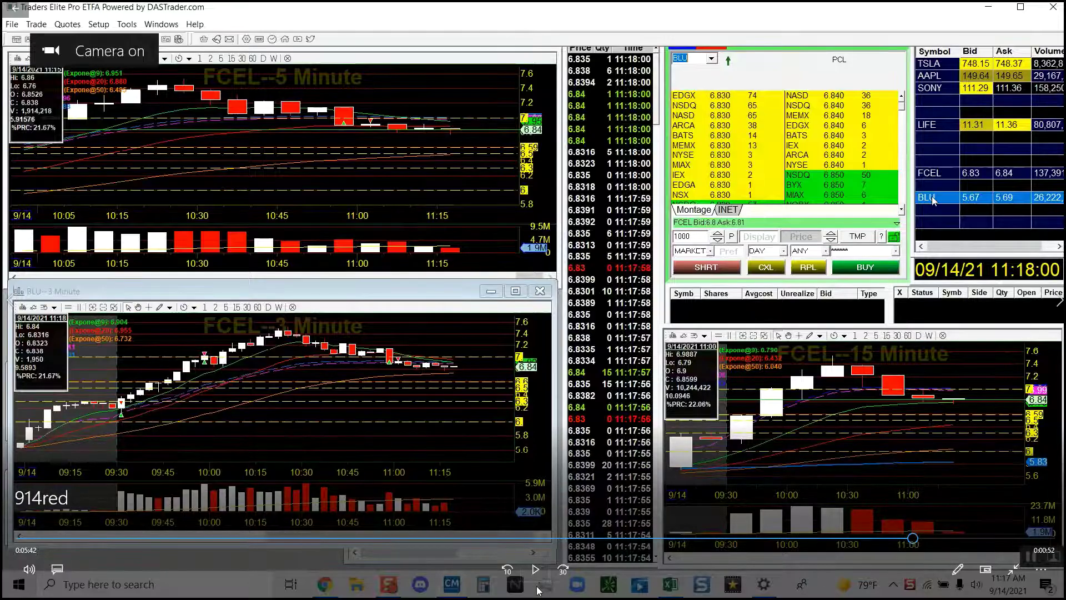
Seek the recording past the 11:43 FCEL trades to the Account Report totalling 18.69.
{"action": "left_click", "coordinate": [537, 570]}
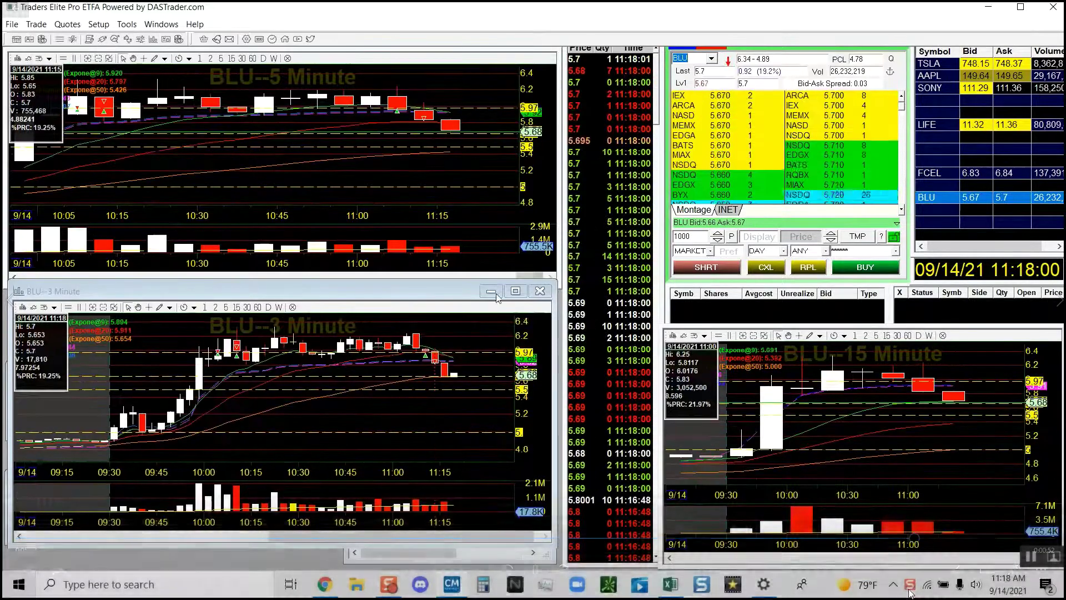
{"action": "left_click", "coordinate": [953, 548]}
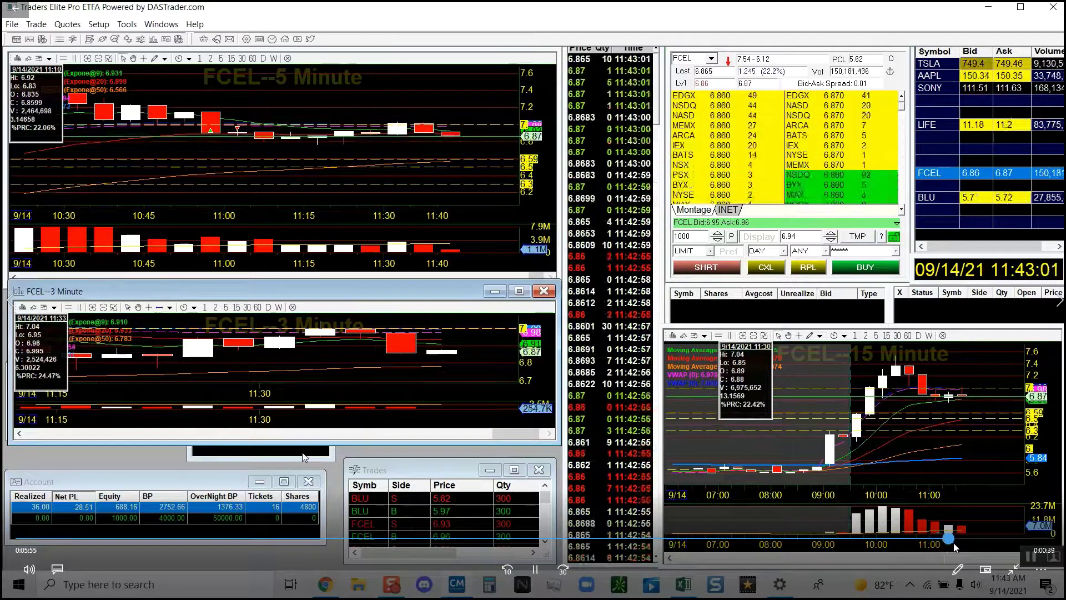
{"action": "left_click", "coordinate": [976, 547]}
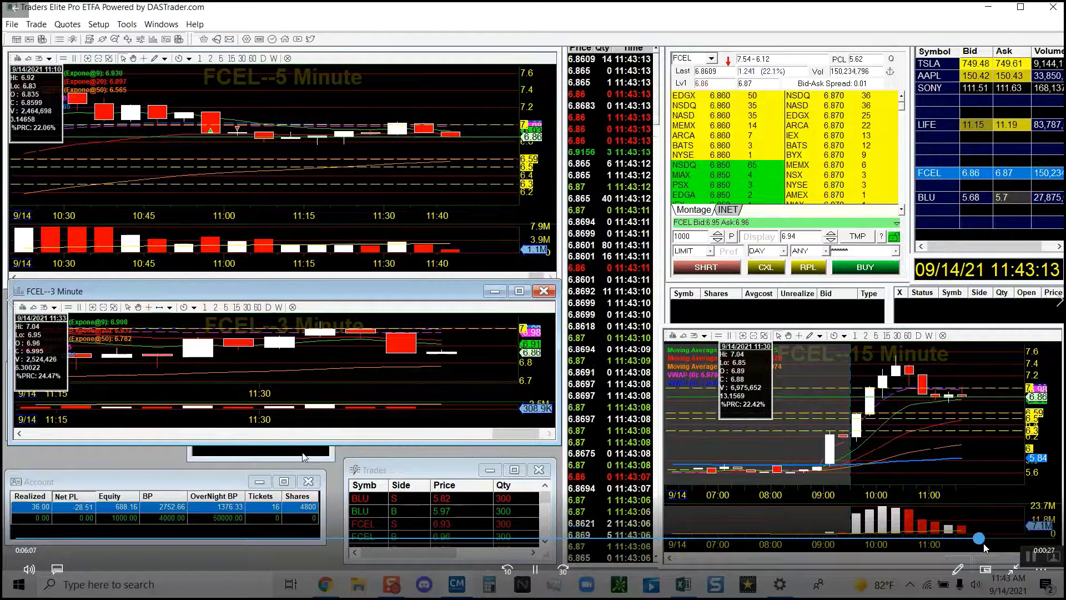
{"action": "left_click", "coordinate": [983, 546]}
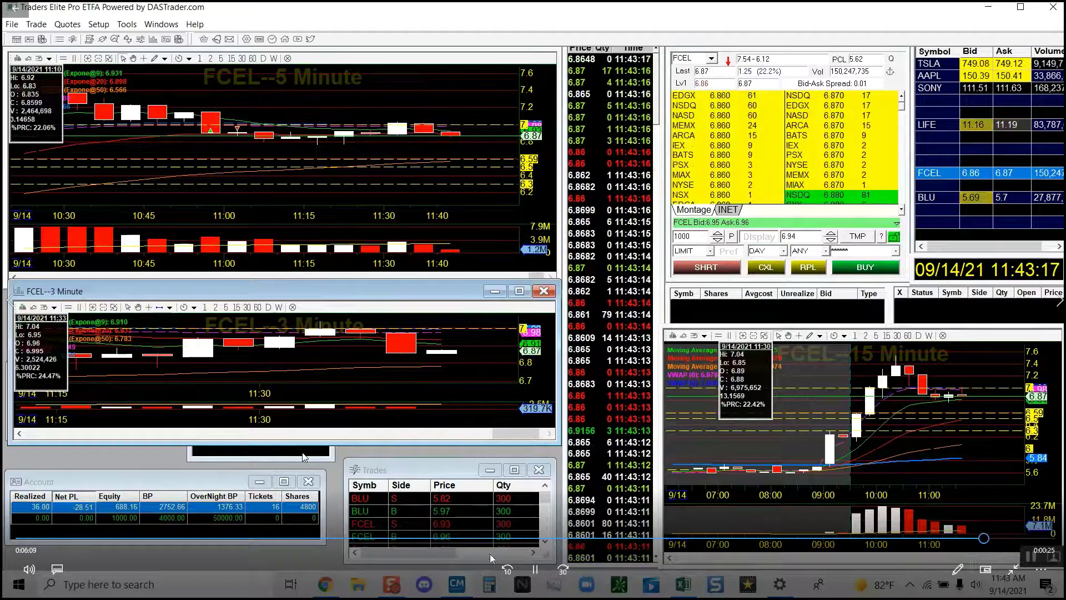
{"action": "left_click", "coordinate": [537, 571]}
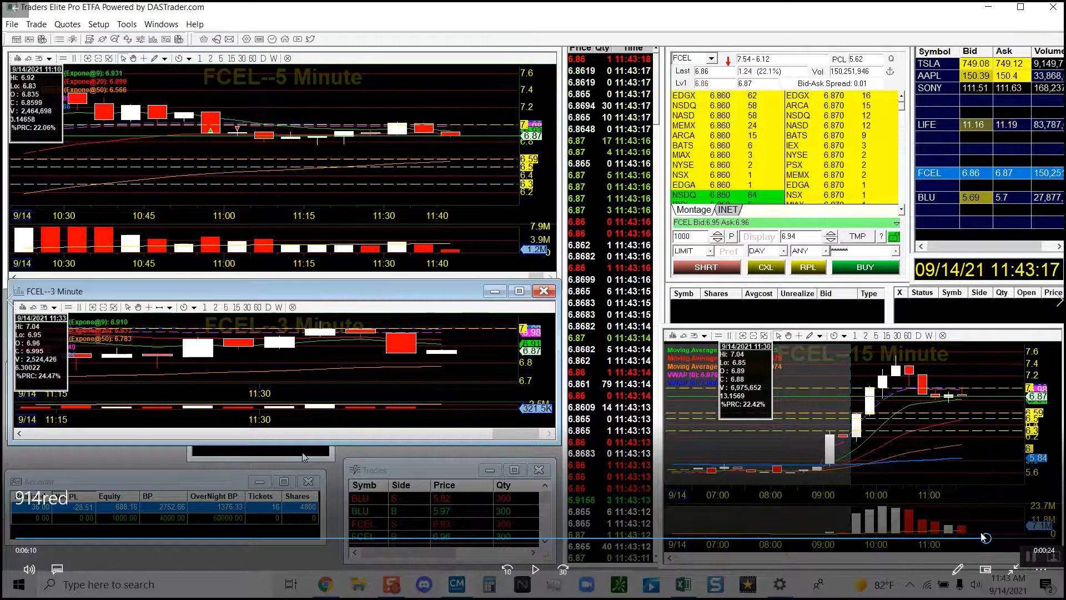
{"action": "left_click", "coordinate": [1019, 538]}
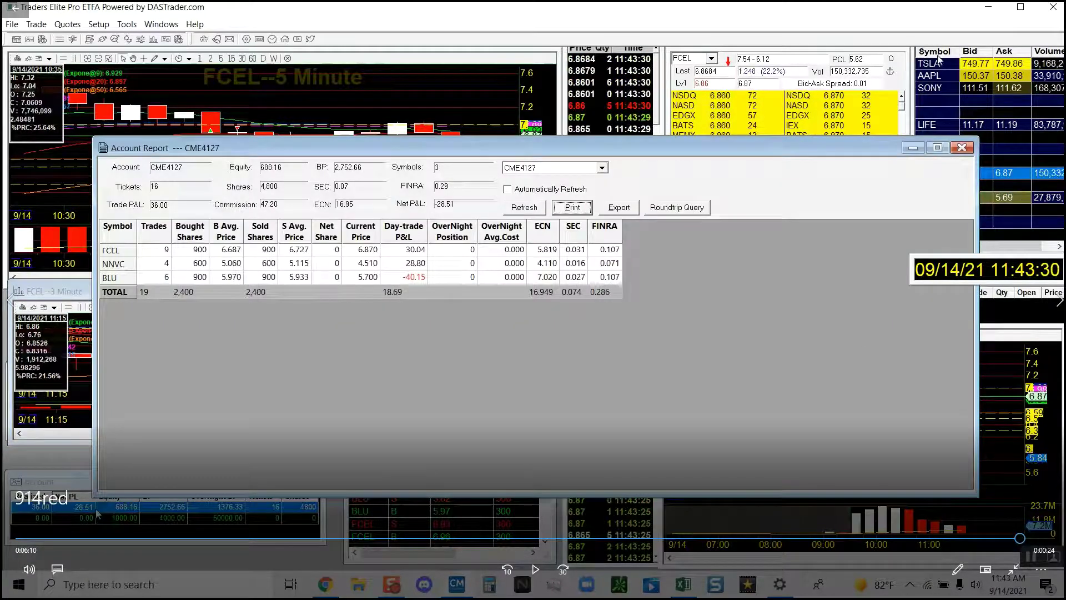
Close the Movies & TV playback and return to the live DAS Trader Pro charts.
{"action": "left_click_drag", "start_coordinate": [1019, 537], "coordinate": [983, 538]}
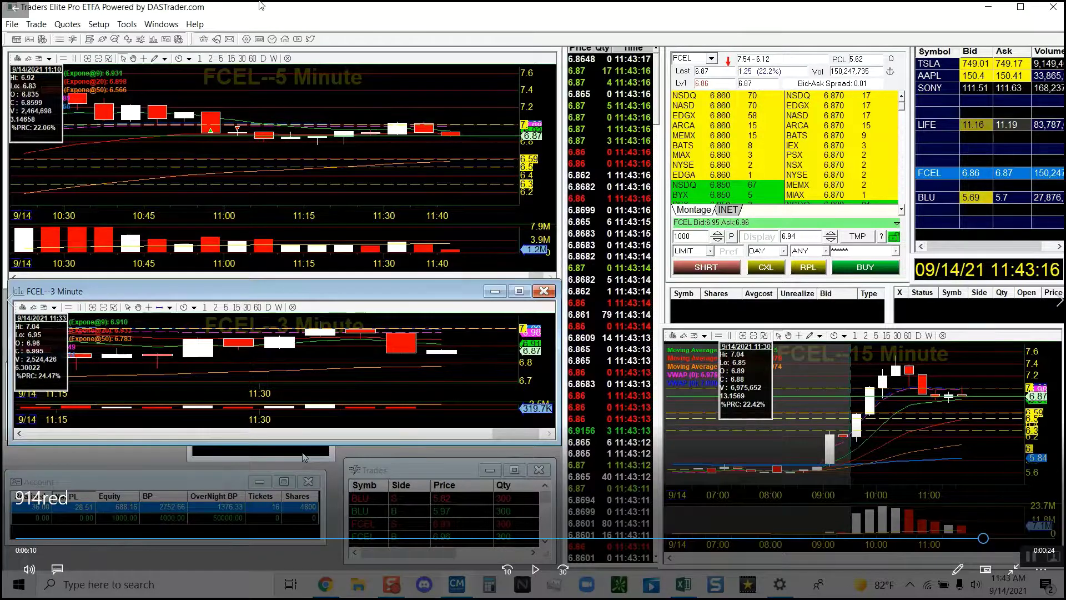
{"action": "left_click", "coordinate": [9, 8]}
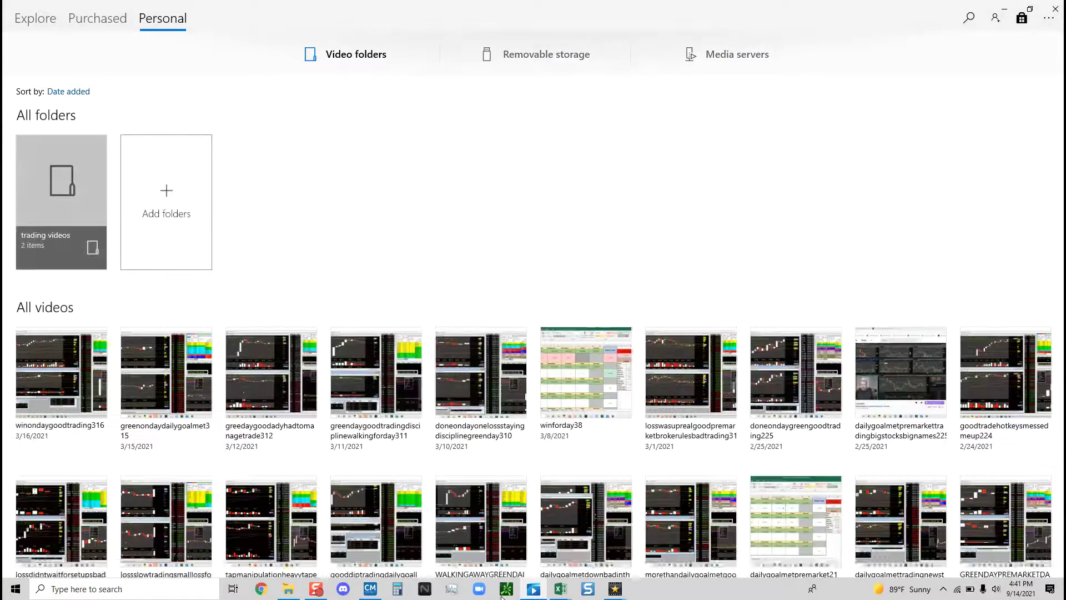
{"action": "left_click", "coordinate": [371, 590]}
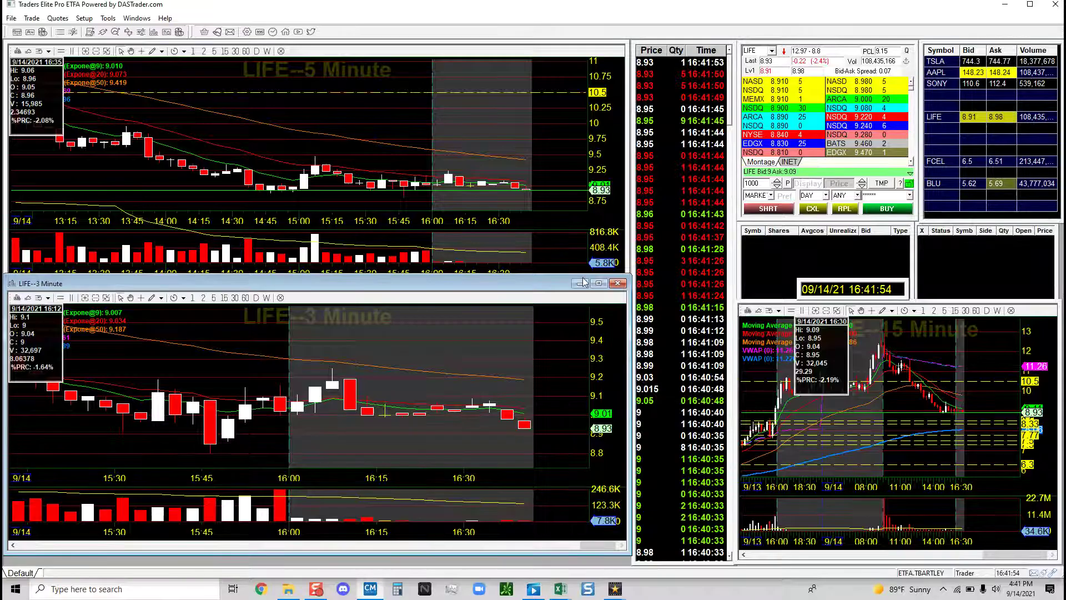
Load FCEL and maximize its 3-minute chart, zoomed out to the whole trading day.
{"action": "left_click", "coordinate": [947, 165]}
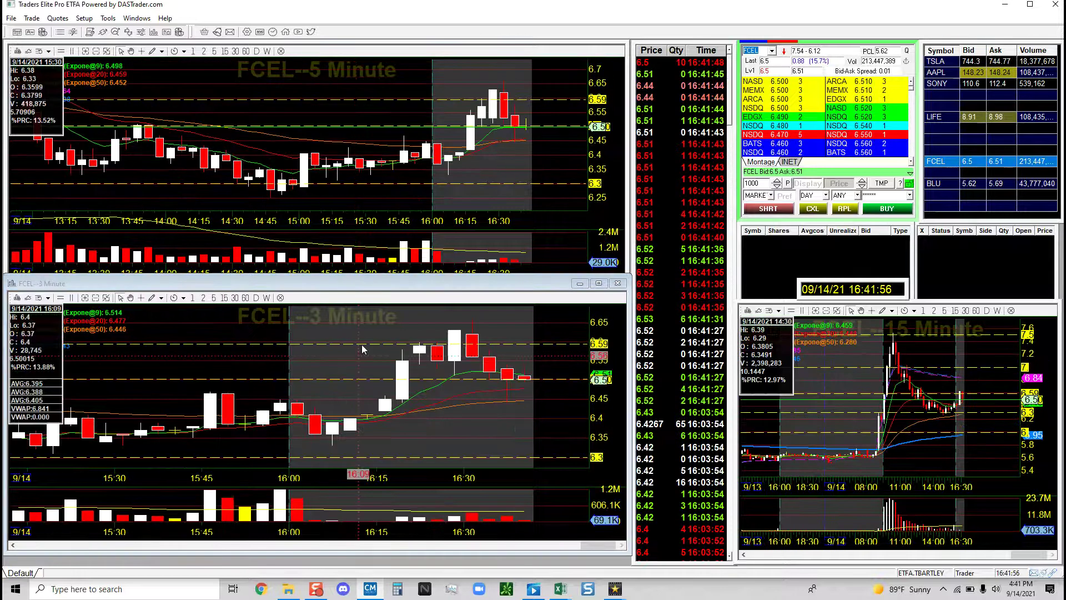
{"action": "double_click", "coordinate": [522, 282]}
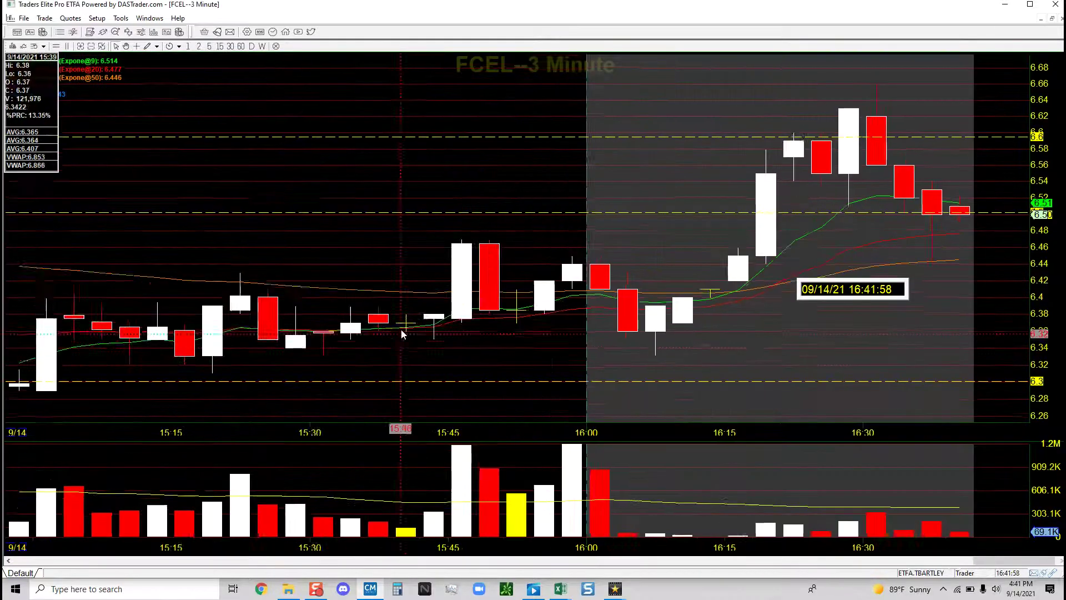
{"action": "scroll", "coordinate": [403, 334], "scroll_direction": "down", "scroll_amount": 3}
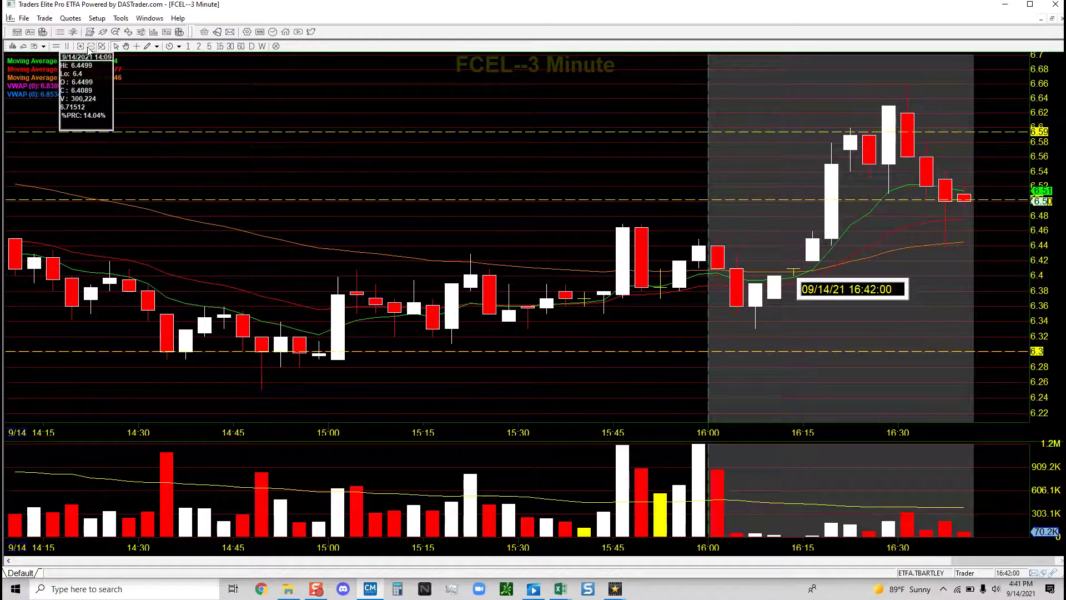
{"action": "left_click", "coordinate": [91, 47]}
{"action": "left_click", "coordinate": [90, 46]}
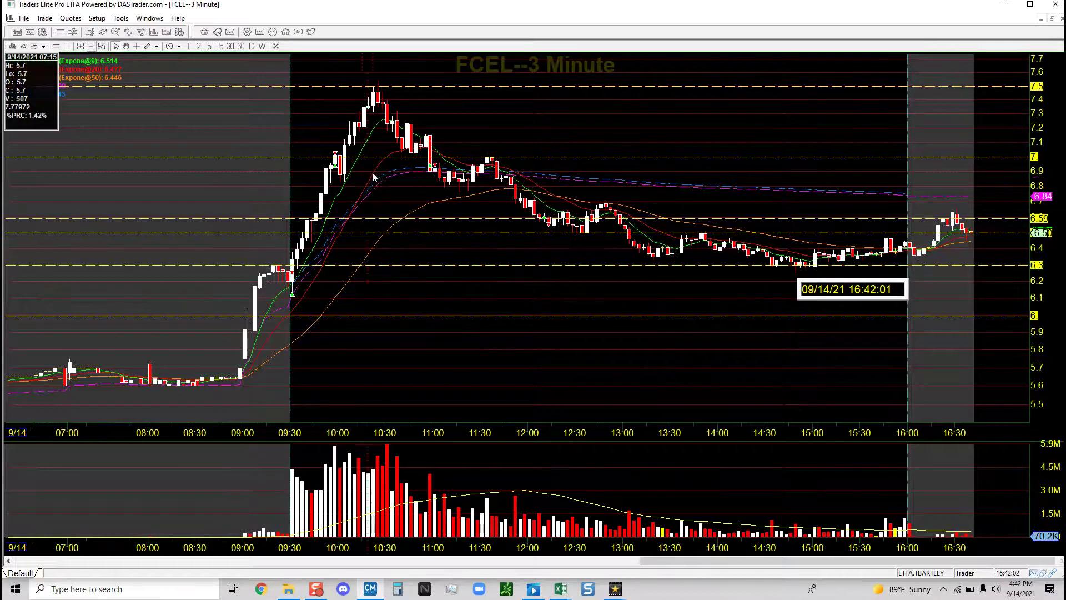
Page the FCEL 3-minute chart back to the earlier hours of 9/14.
{"action": "scroll", "coordinate": [372, 172], "scroll_direction": "up", "scroll_amount": 4}
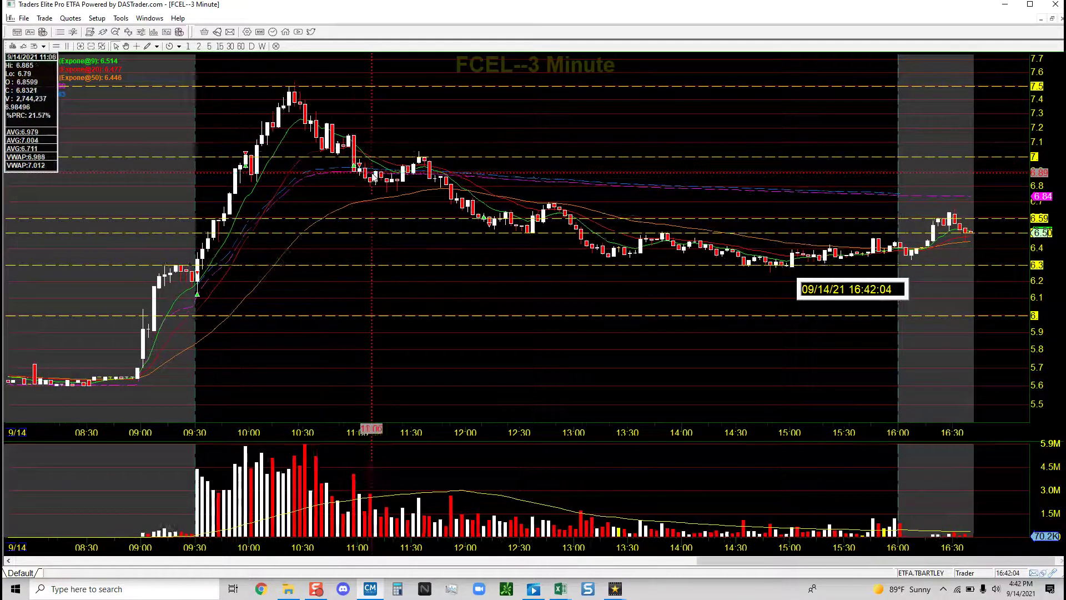
{"action": "scroll", "coordinate": [372, 172], "scroll_direction": "up", "scroll_amount": 3}
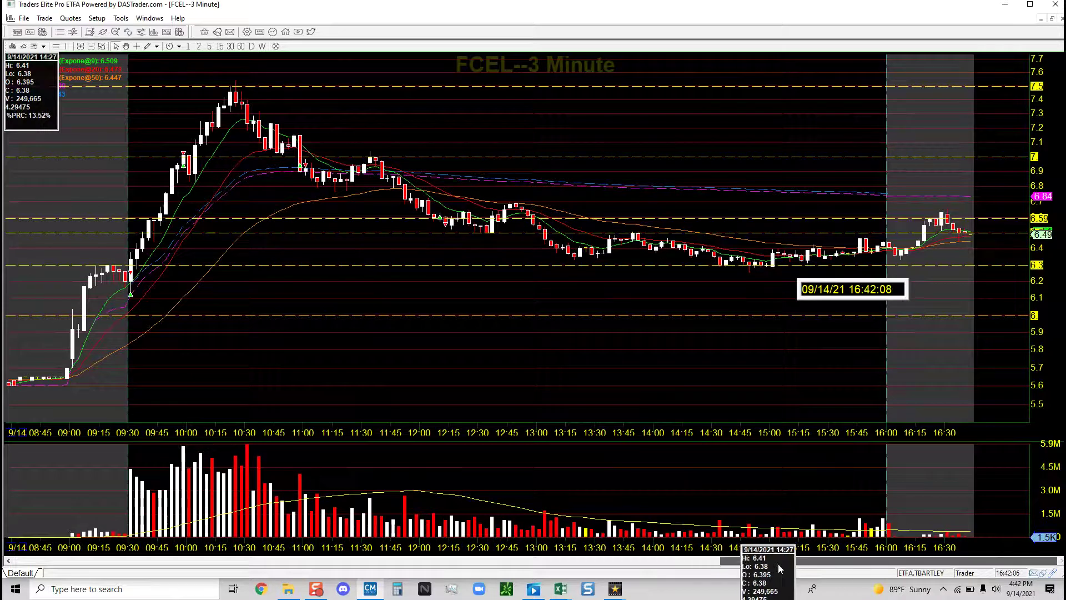
{"action": "scroll", "coordinate": [282, 189], "scroll_direction": "up", "scroll_amount": 3}
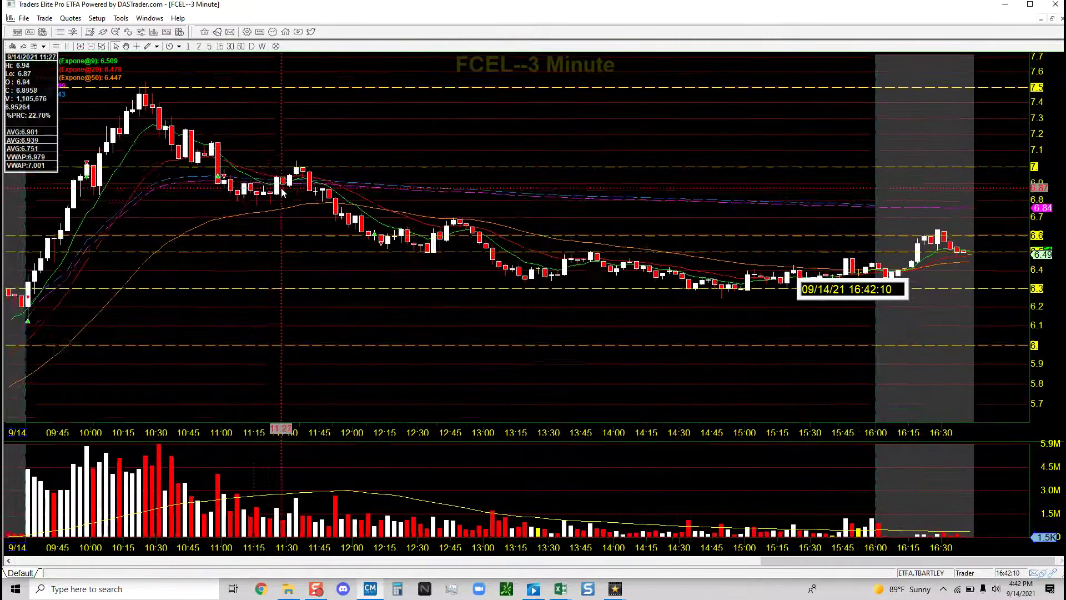
{"action": "scroll", "coordinate": [282, 189], "scroll_direction": "up", "scroll_amount": 3}
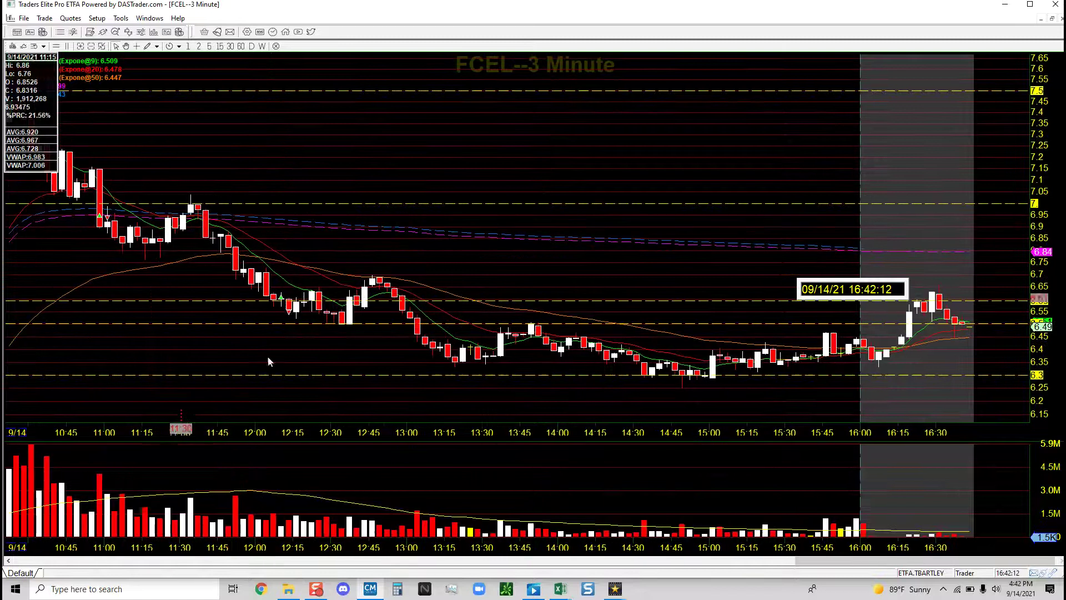
{"action": "left_click", "coordinate": [368, 559]}
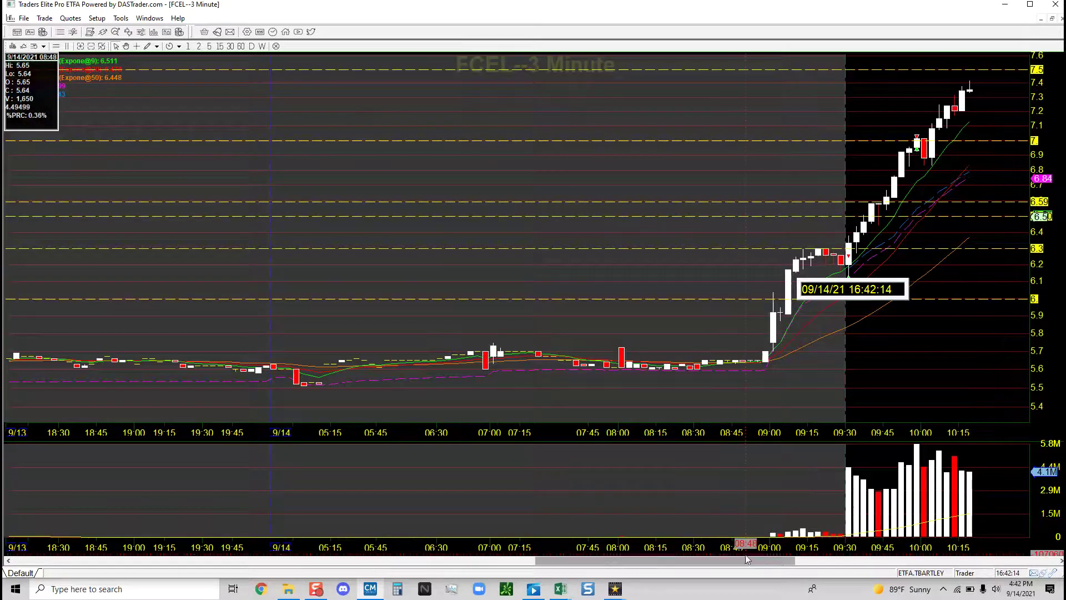
{"action": "left_click_drag", "start_coordinate": [747, 559], "coordinate": [801, 565]}
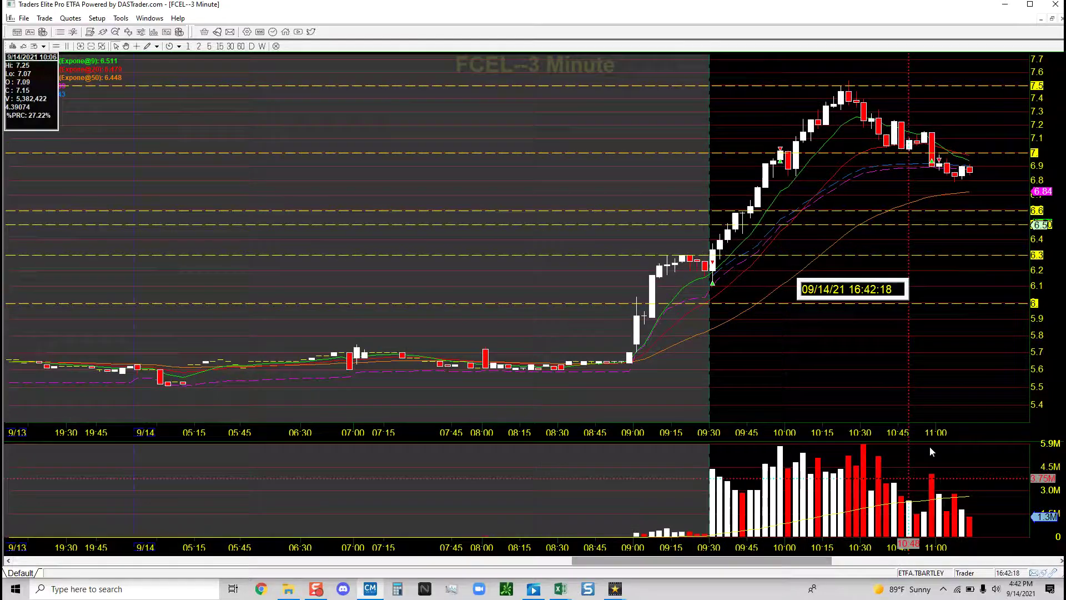
{"action": "scroll", "coordinate": [945, 179], "scroll_direction": "up", "scroll_amount": 5}
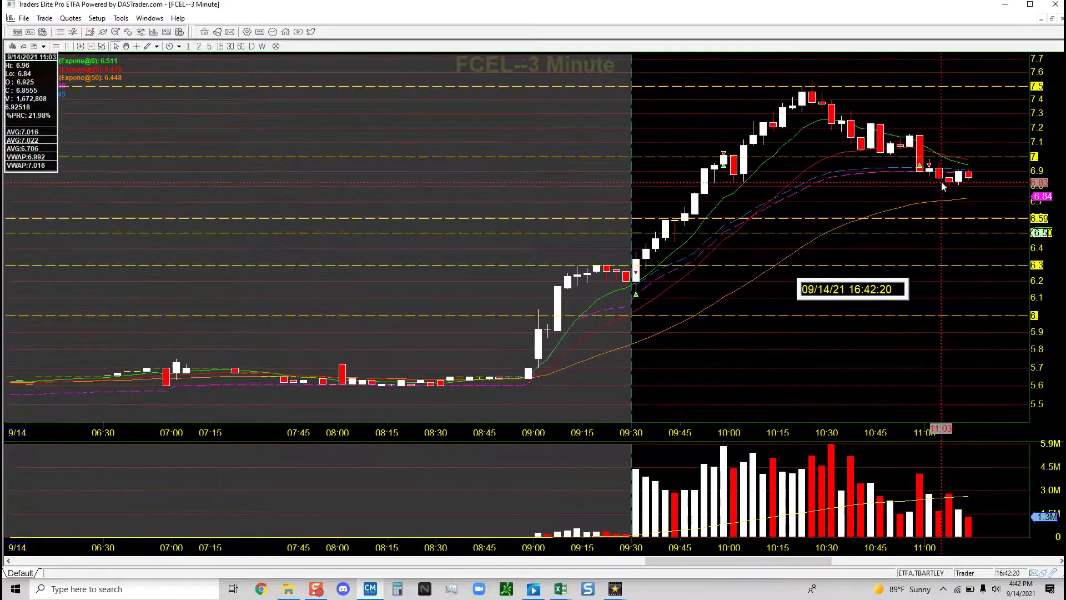
{"action": "scroll", "coordinate": [942, 181], "scroll_direction": "up", "scroll_amount": 3}
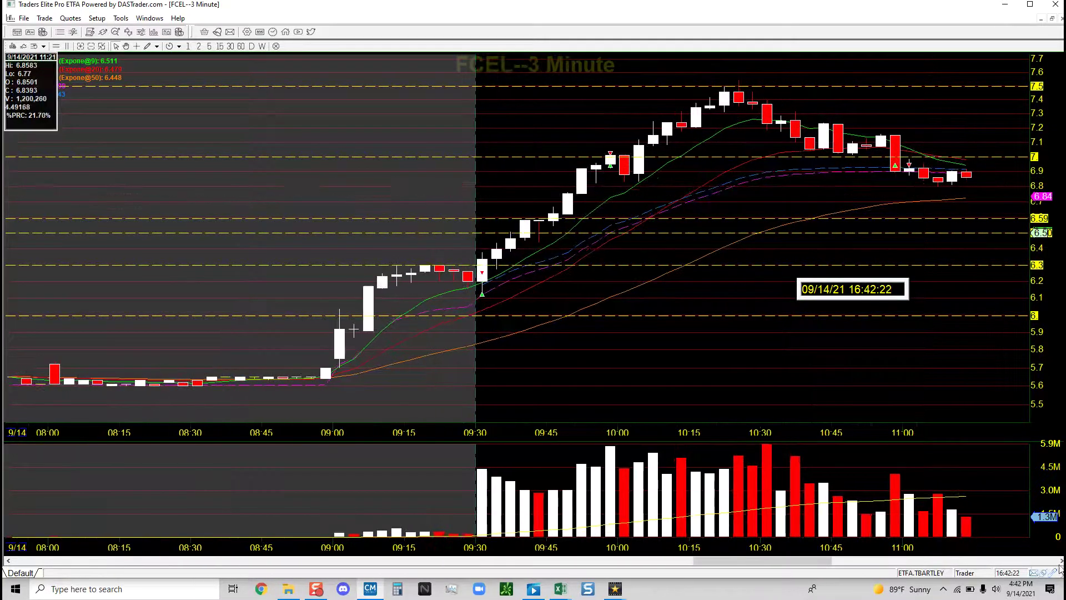
Shift the chart later and check price and time at the 11:00 candle.
{"action": "left_click", "coordinate": [1061, 561]}
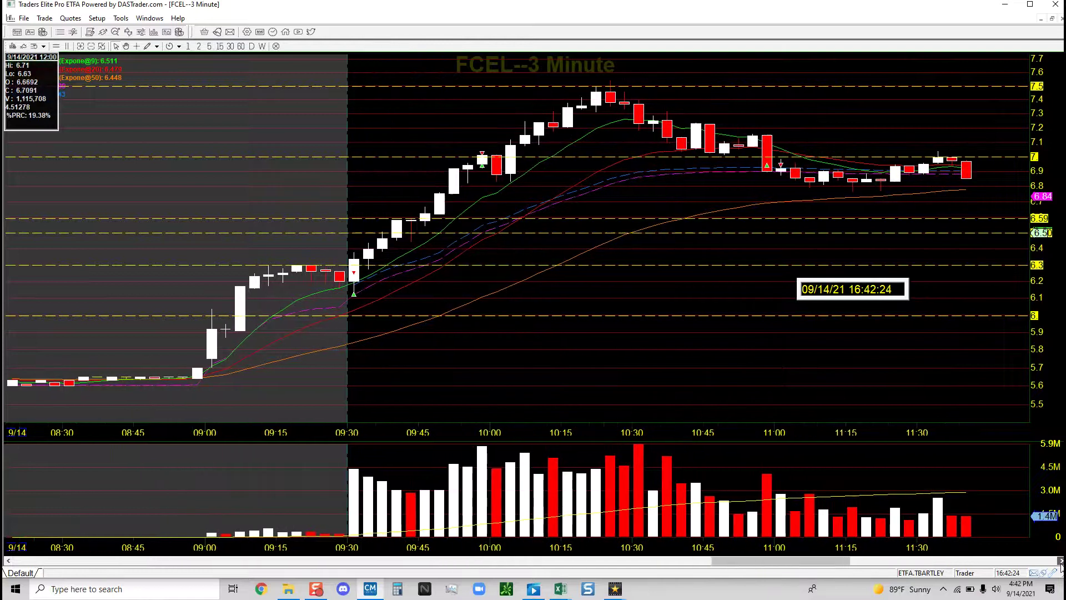
{"action": "left_click_drag", "start_coordinate": [932, 275], "coordinate": [575, 275]}
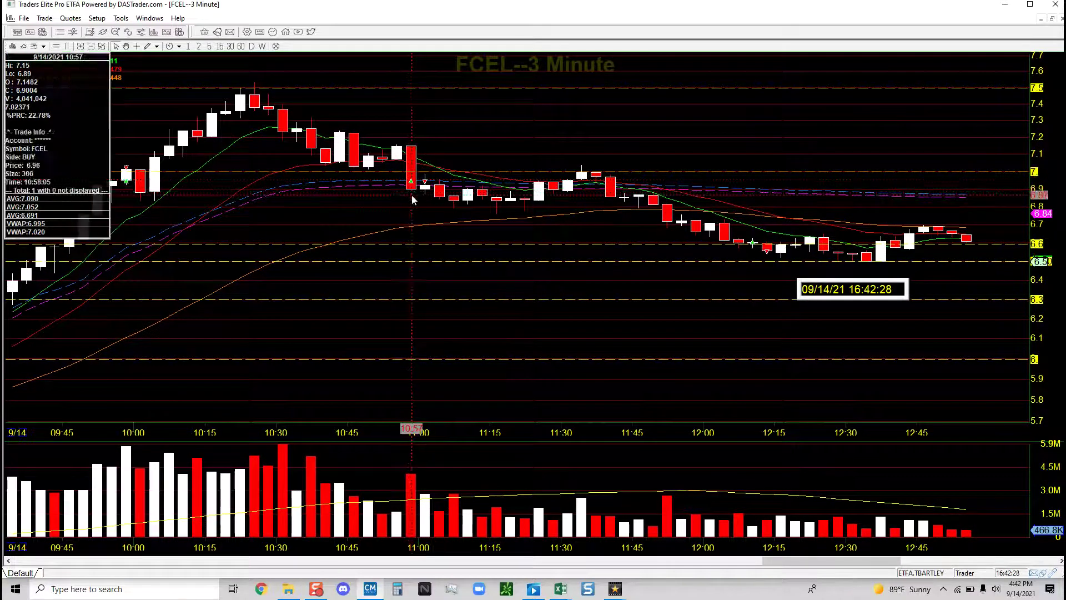
{"action": "left_click", "coordinate": [424, 181]}
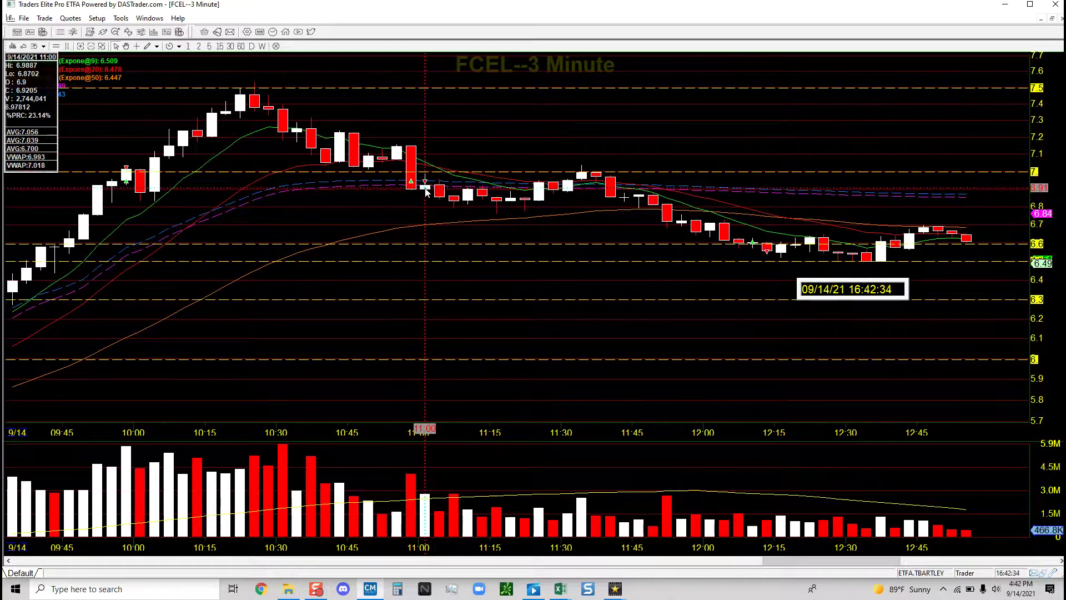
{"action": "mouse_move", "coordinate": [411, 183]}
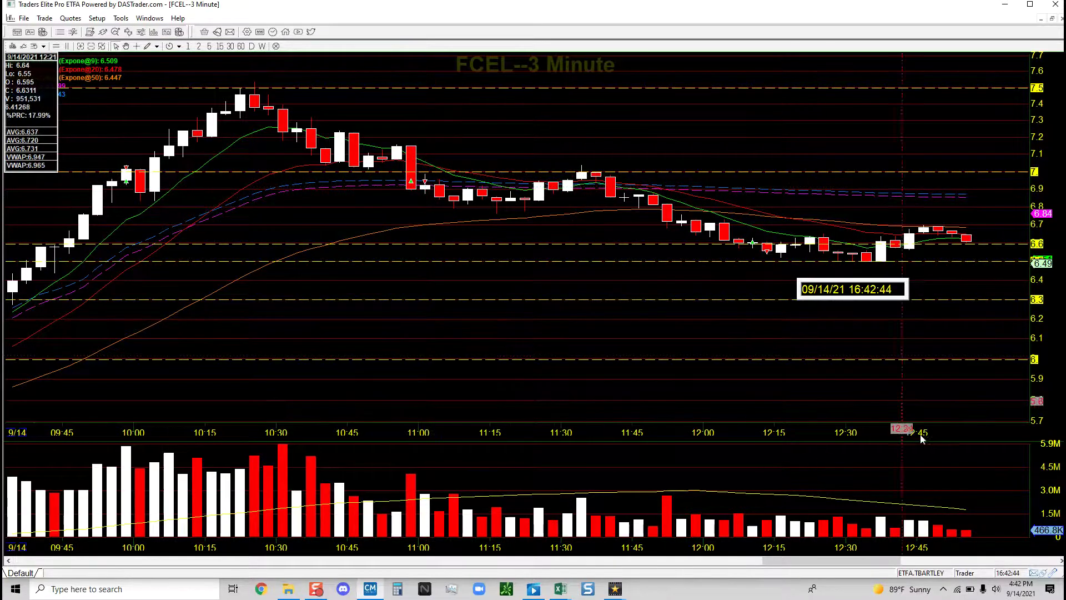
{"action": "left_click", "coordinate": [1061, 561]}
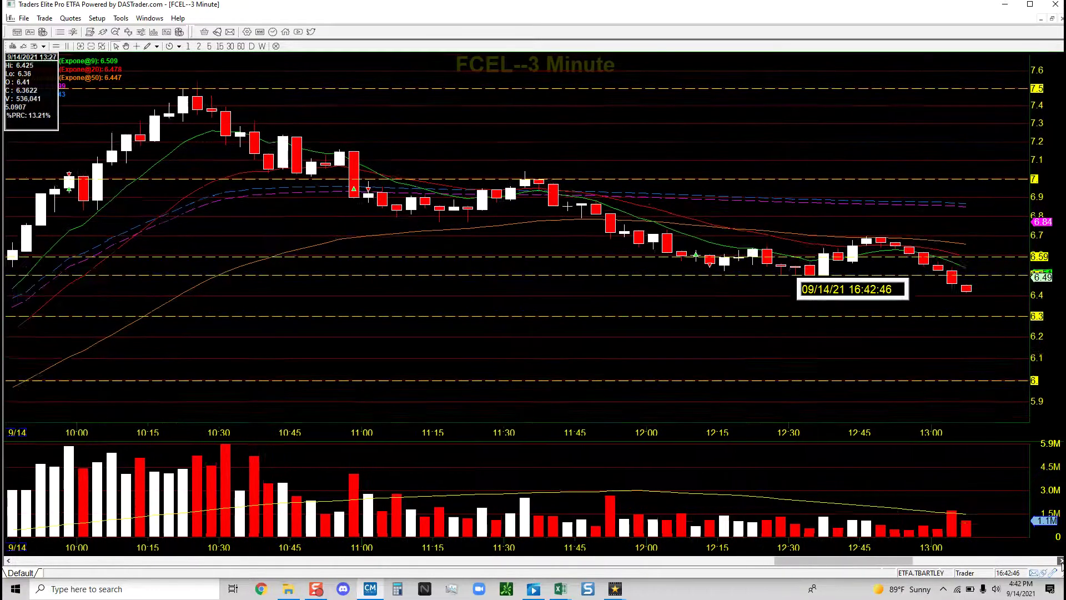
Compress the FCEL 3-minute chart to span about 11:15–16:30, read the 12:09 BUY marker, then restore the tiled layout.
{"action": "left_click_drag", "start_coordinate": [1062, 561], "coordinate": [1062, 561]}
{"action": "left_click_drag", "start_coordinate": [648, 369], "coordinate": [98, 255]}
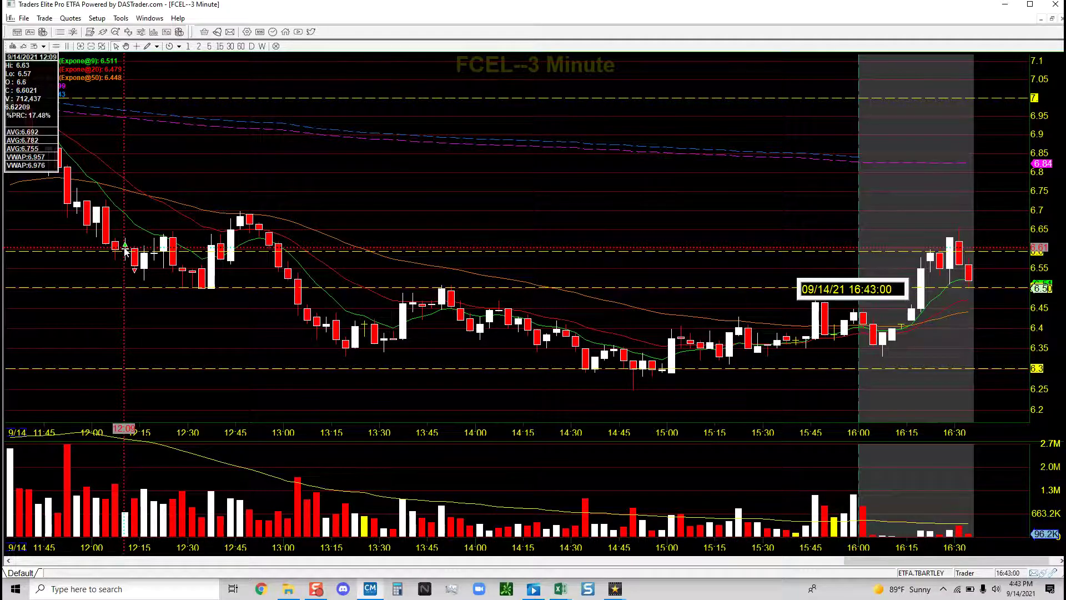
{"action": "scroll", "coordinate": [124, 251], "scroll_direction": "up", "scroll_amount": 1}
{"action": "scroll", "coordinate": [124, 251], "scroll_direction": "down", "scroll_amount": 1}
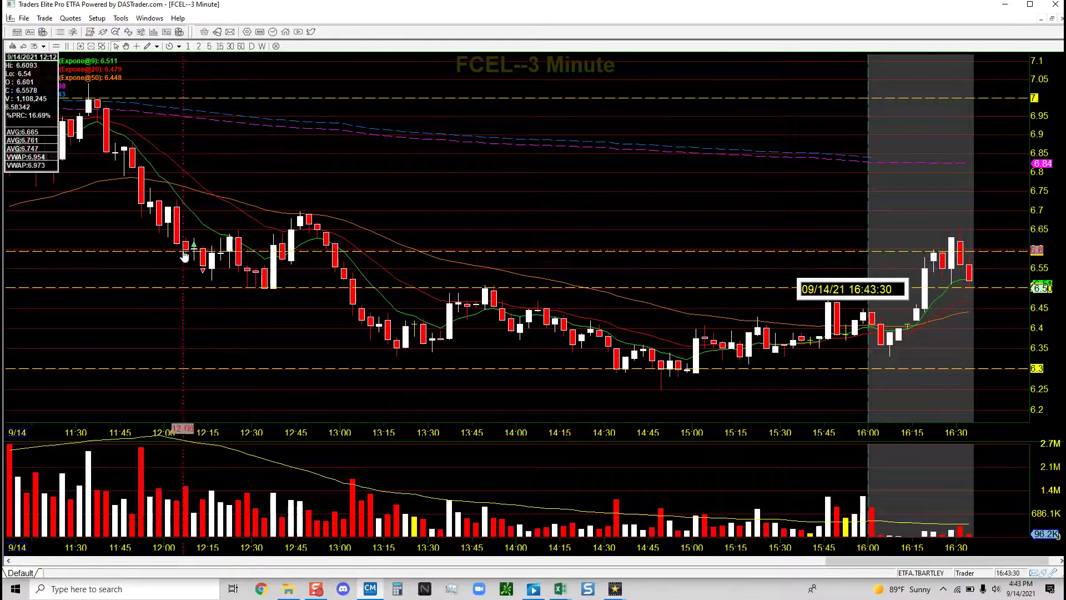
{"action": "mouse_move", "coordinate": [195, 249]}
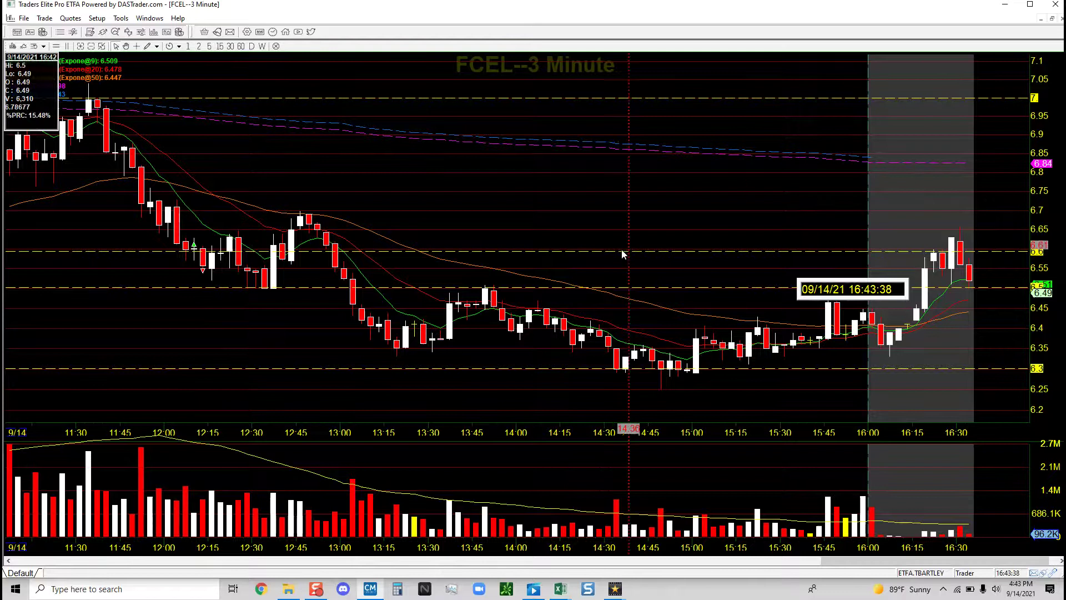
{"action": "scroll", "coordinate": [624, 255], "scroll_direction": "down", "scroll_amount": 2}
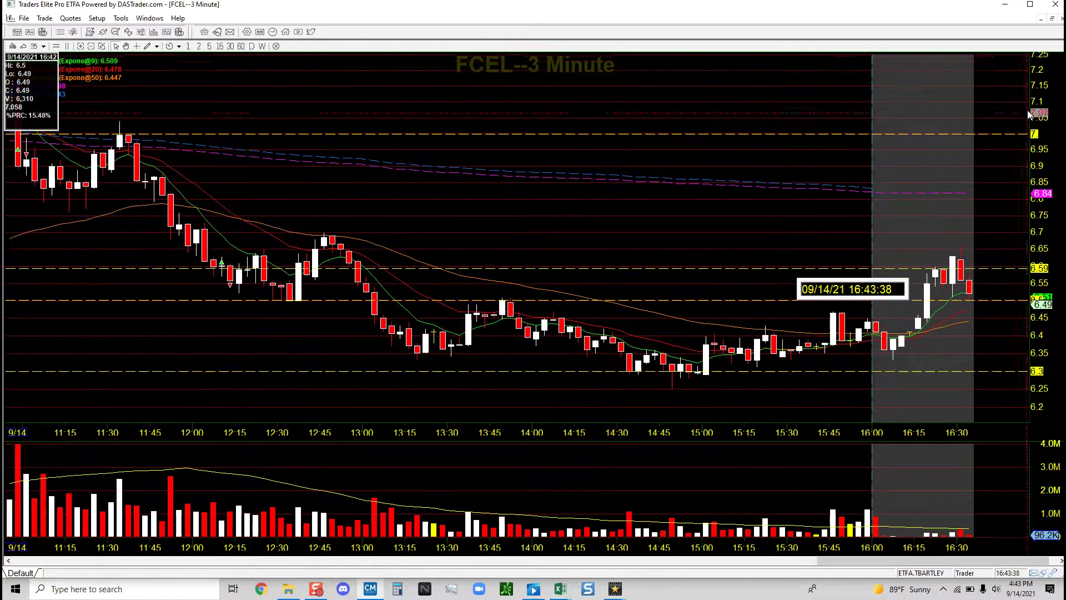
{"action": "left_click", "coordinate": [1053, 20]}
Load BLU, maximize its 3-minute chart, and zoom out then in on the 9/14 session.
{"action": "left_click", "coordinate": [938, 185]}
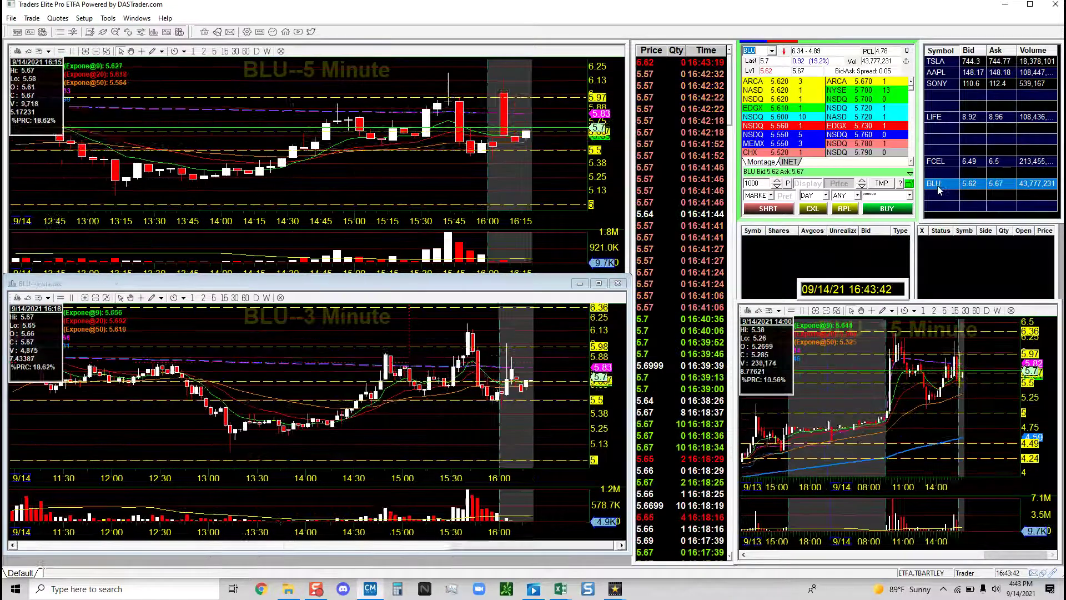
{"action": "left_click", "coordinate": [599, 283]}
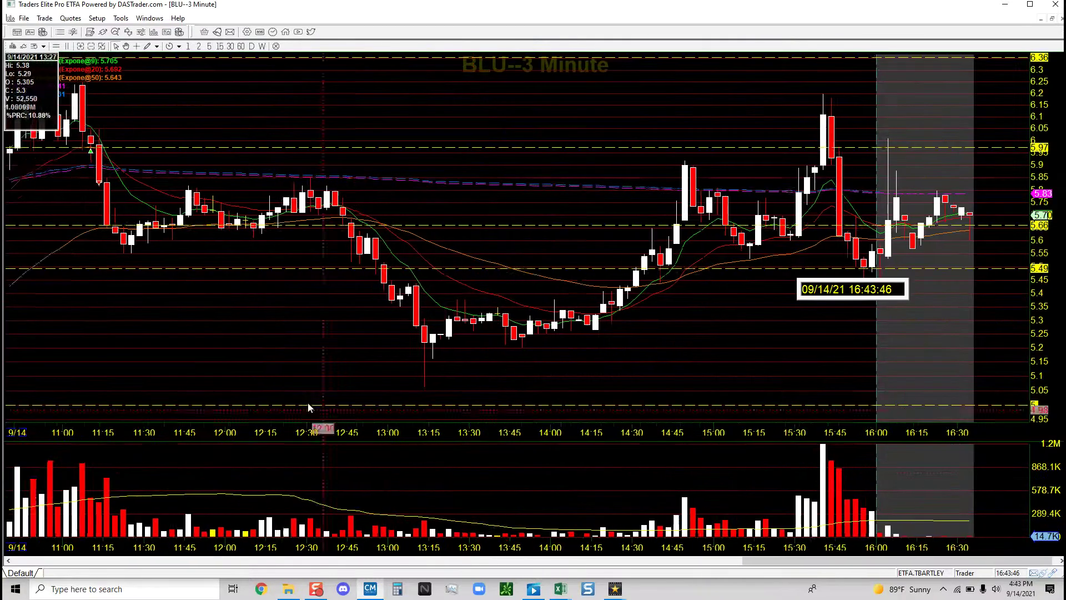
{"action": "left_click", "coordinate": [102, 47]}
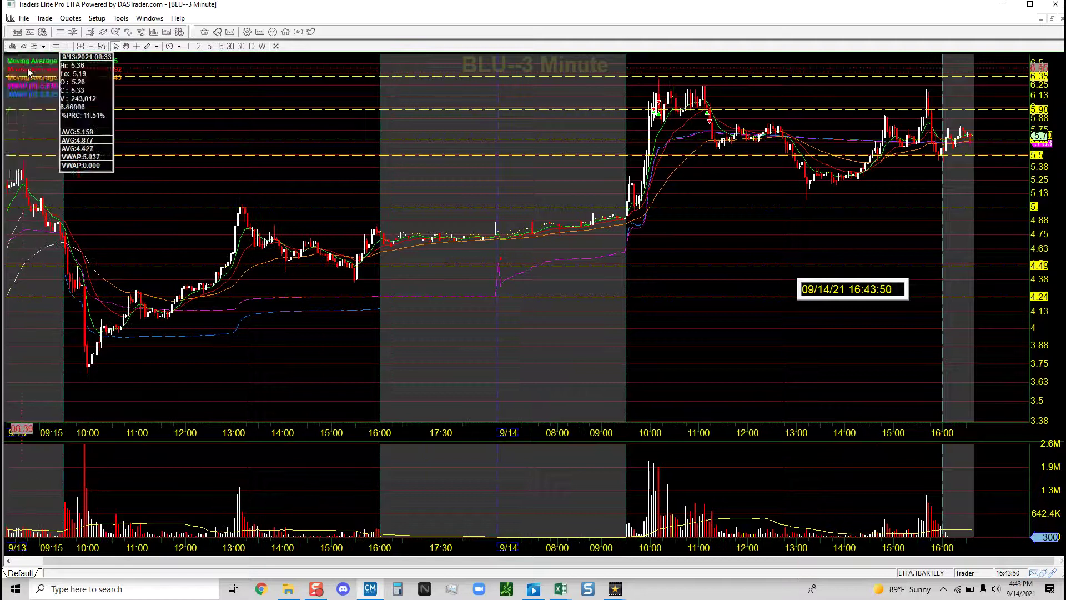
{"action": "left_click", "coordinate": [80, 46]}
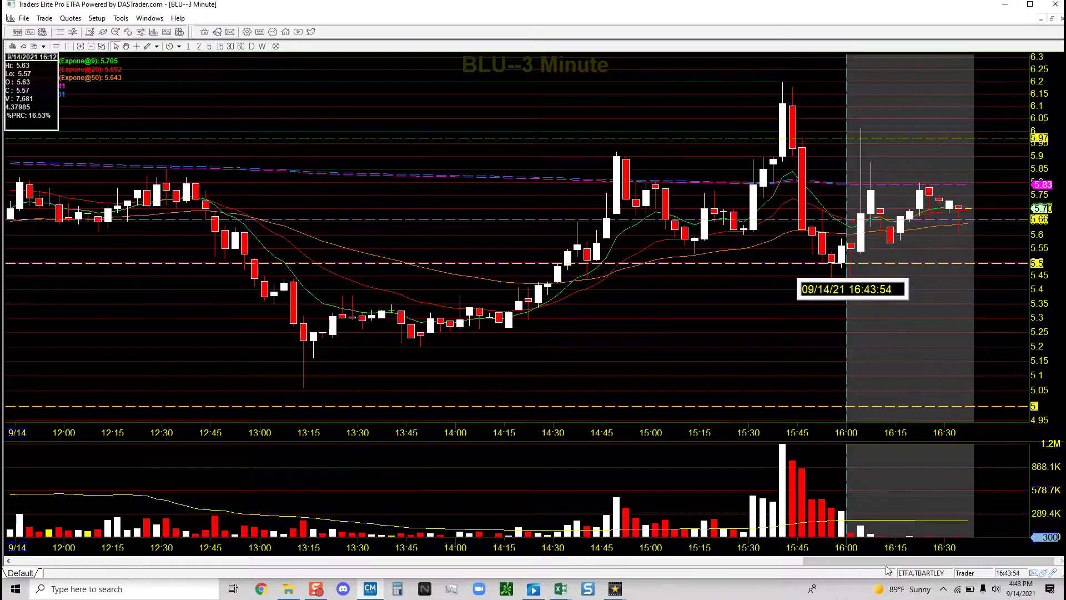
Inspect the 11:12 bar showing the 300-share buy at 5.97, then restore the BLU chart to the tiles.
{"action": "left_click_drag", "start_coordinate": [888, 563], "coordinate": [642, 562]}
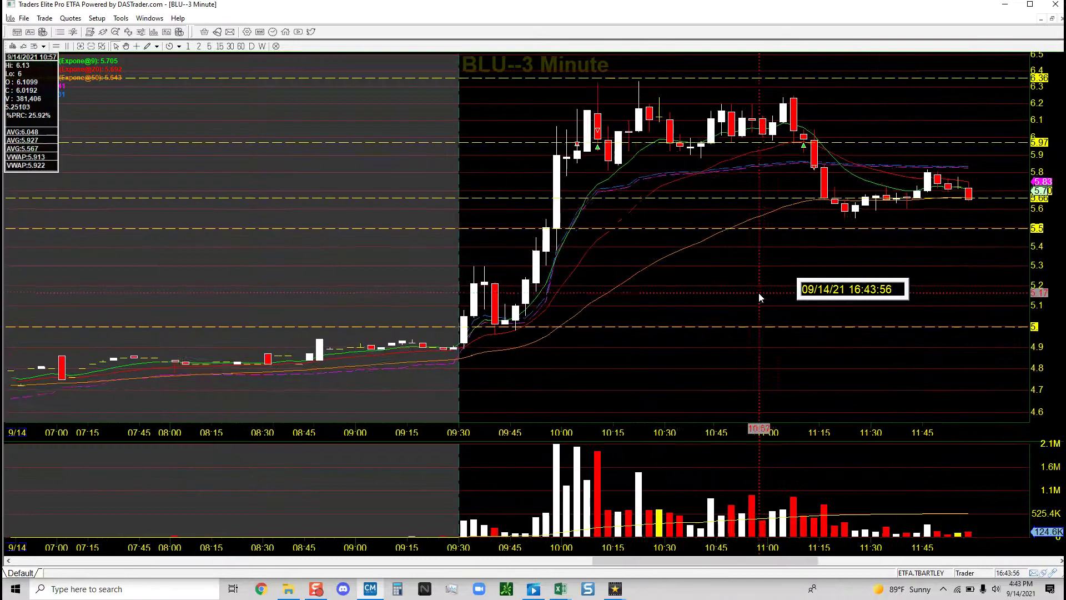
{"action": "scroll", "coordinate": [759, 298], "scroll_direction": "up", "scroll_amount": 2}
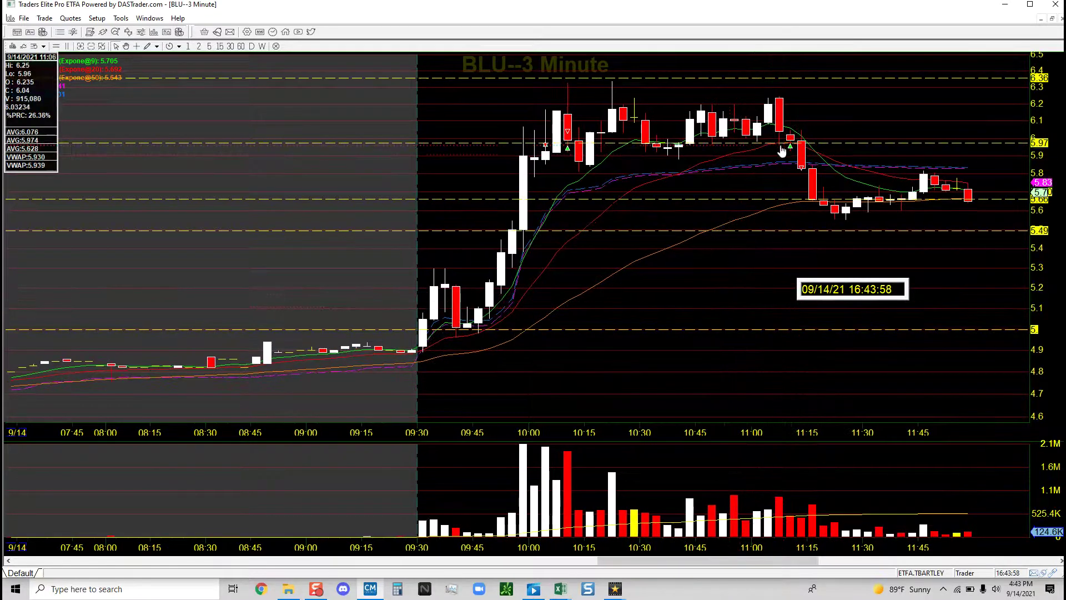
{"action": "mouse_move", "coordinate": [791, 147]}
{"action": "scroll", "coordinate": [790, 151], "scroll_direction": "up", "scroll_amount": 3}
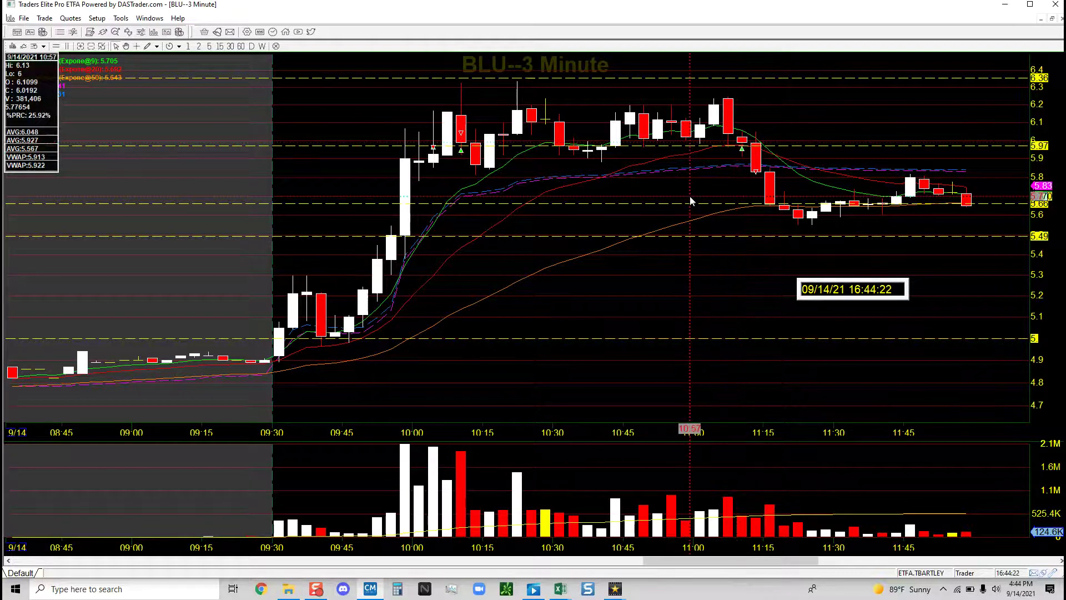
{"action": "left_click", "coordinate": [751, 150]}
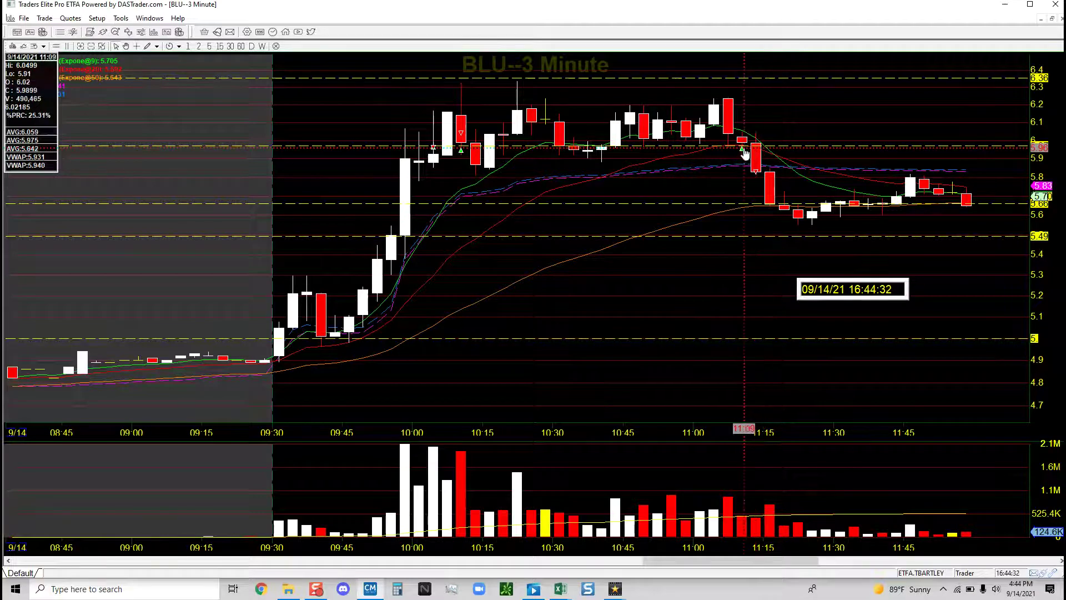
{"action": "mouse_move", "coordinate": [743, 152]}
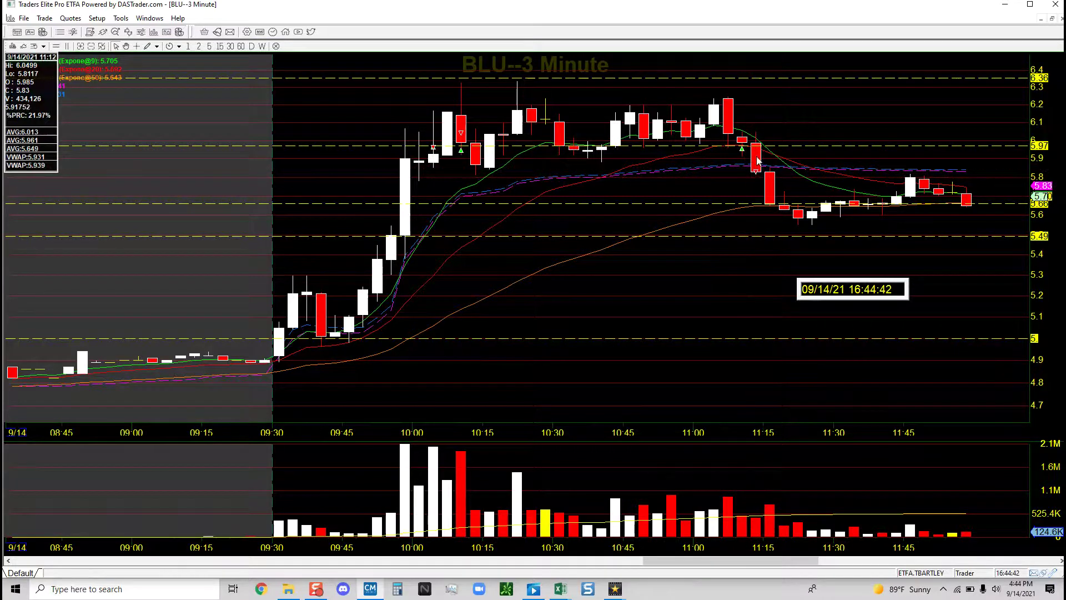
{"action": "left_click", "coordinate": [1052, 20]}
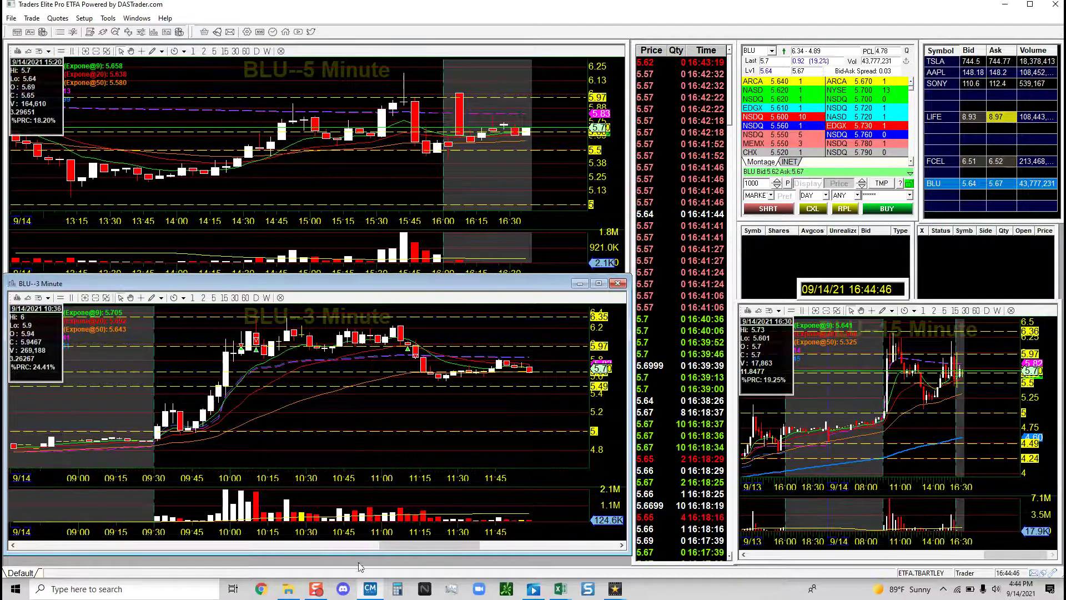
Shrink the BLU chart to show the Account summary's -60.79 net P&L, then bring up and enlarge the Excel TradeLog.
{"action": "left_click_drag", "start_coordinate": [349, 554], "coordinate": [349, 465]}
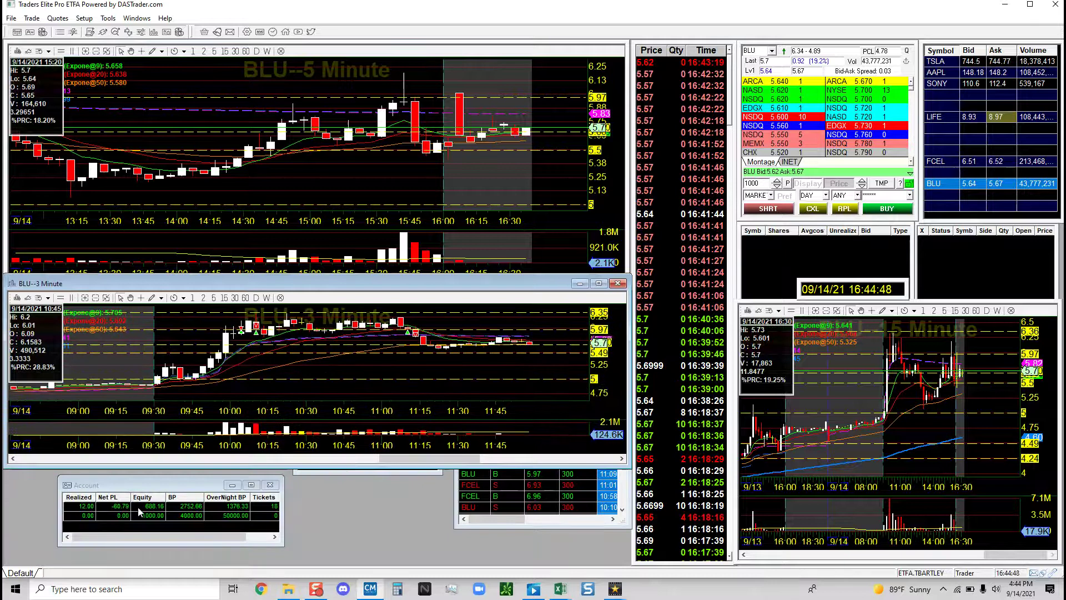
{"action": "left_click", "coordinate": [115, 510]}
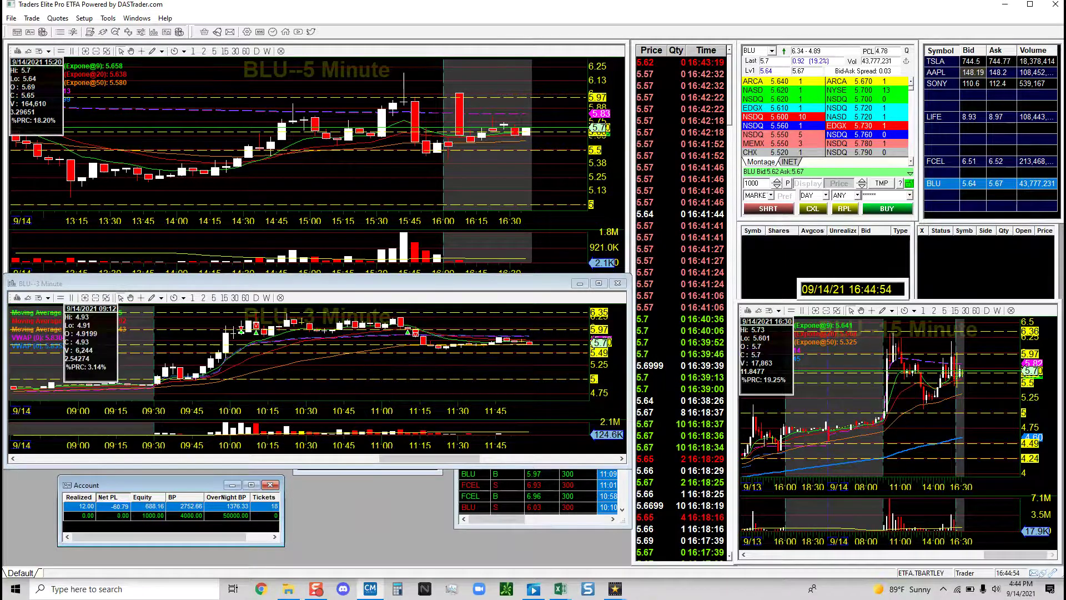
{"action": "left_click", "coordinate": [560, 589]}
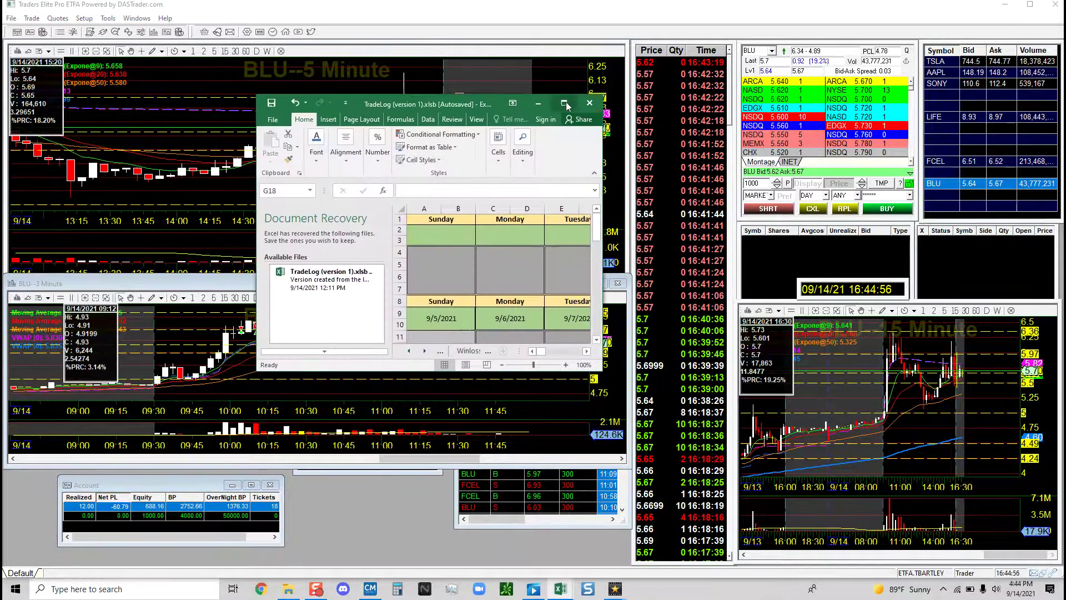
{"action": "left_click", "coordinate": [557, 103]}
Check the formulas for the $28.69 monthly total and the -10.29 and -60.79 daily results, then close the TradeLog.
{"action": "left_click", "coordinate": [745, 170]}
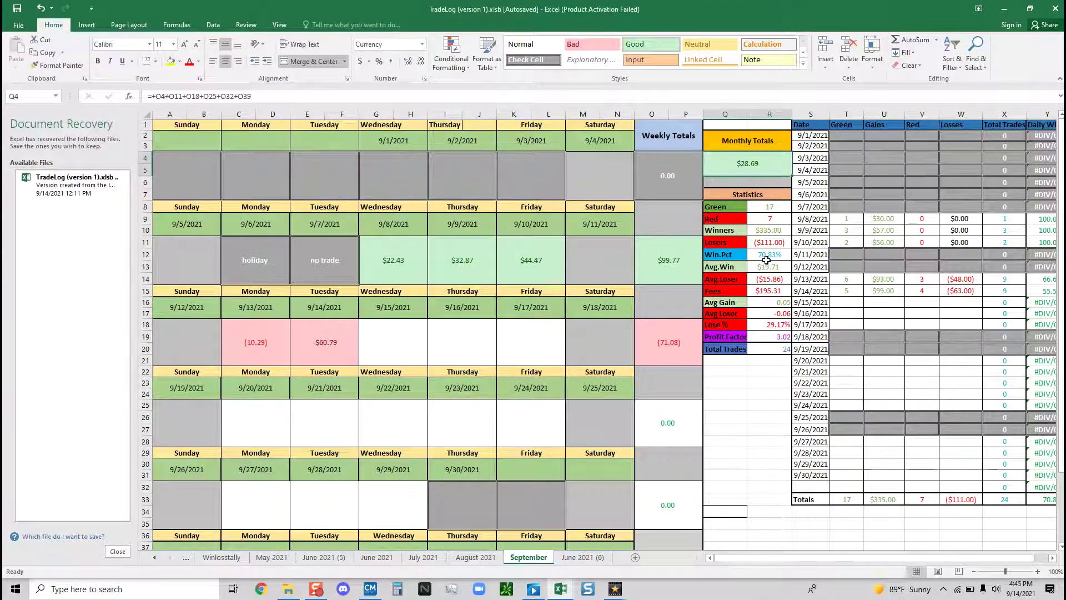
{"action": "left_click", "coordinate": [265, 354]}
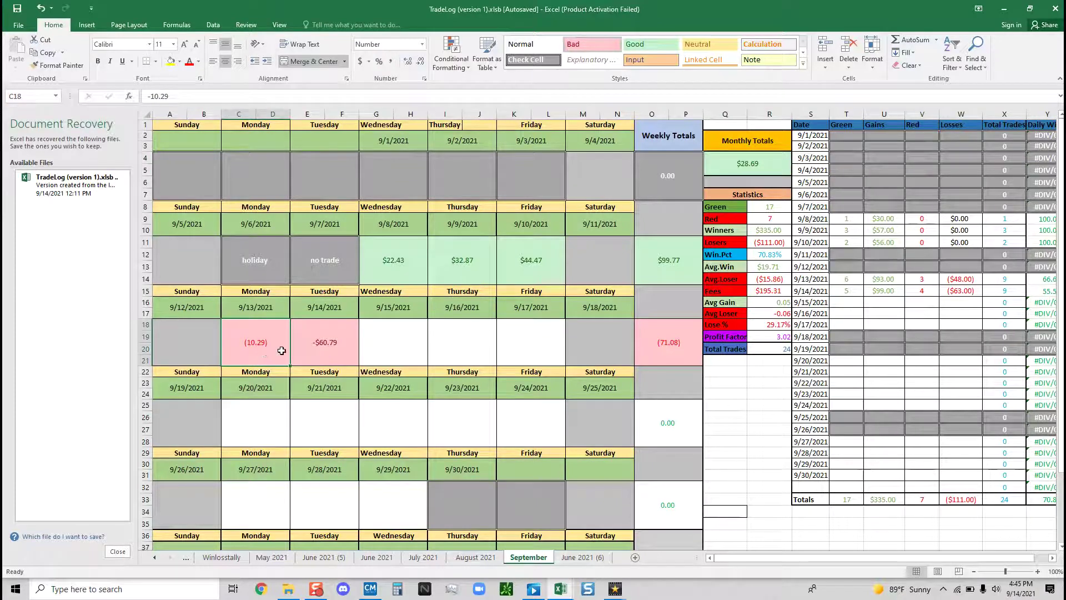
{"action": "left_click", "coordinate": [327, 356]}
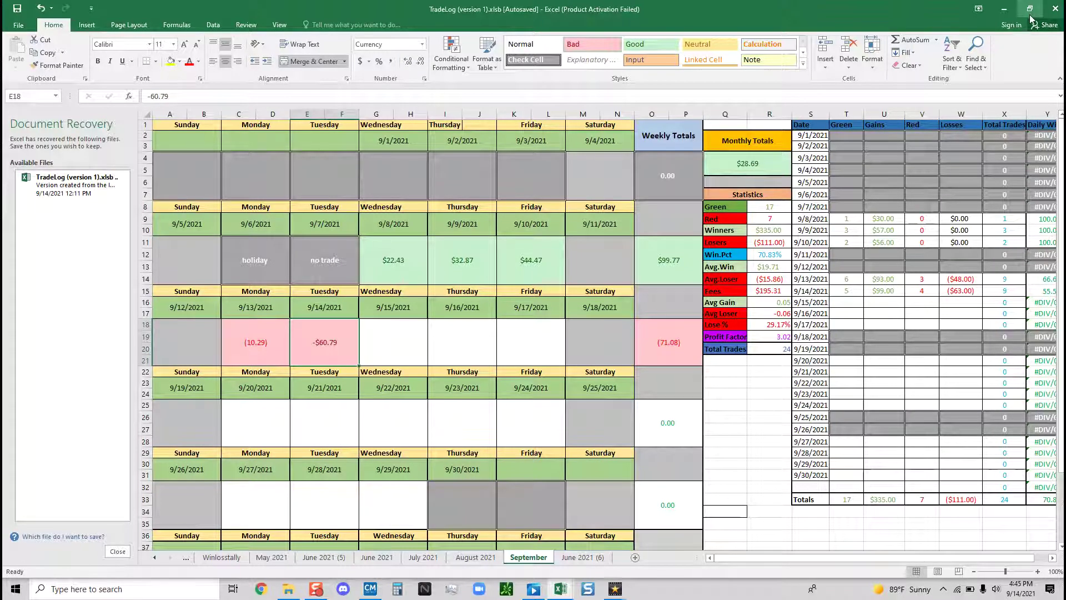
{"action": "left_click", "coordinate": [754, 168]}
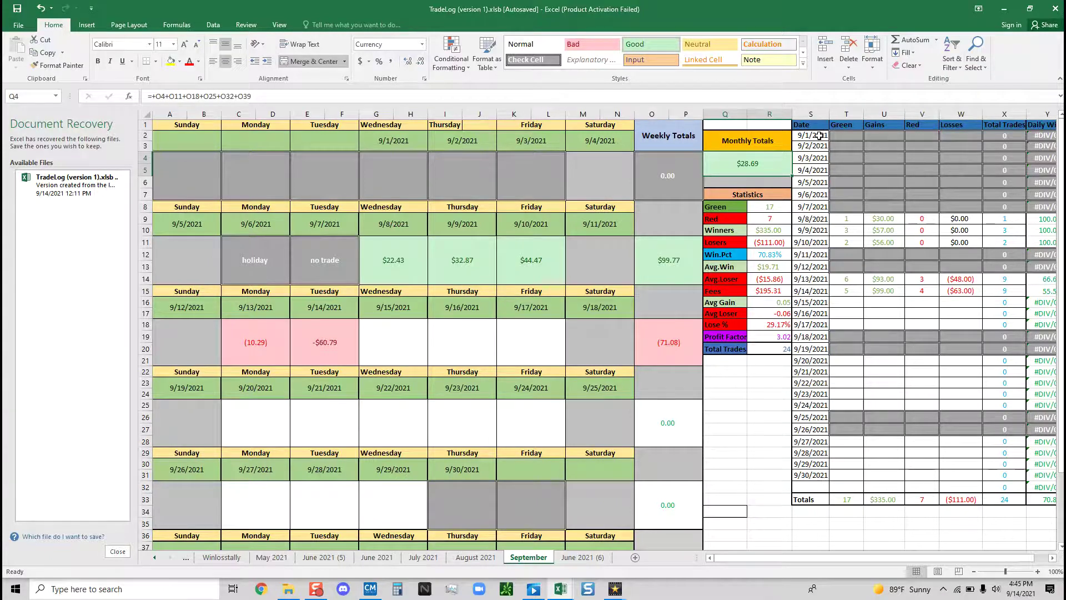
{"action": "left_click", "coordinate": [1050, 10]}
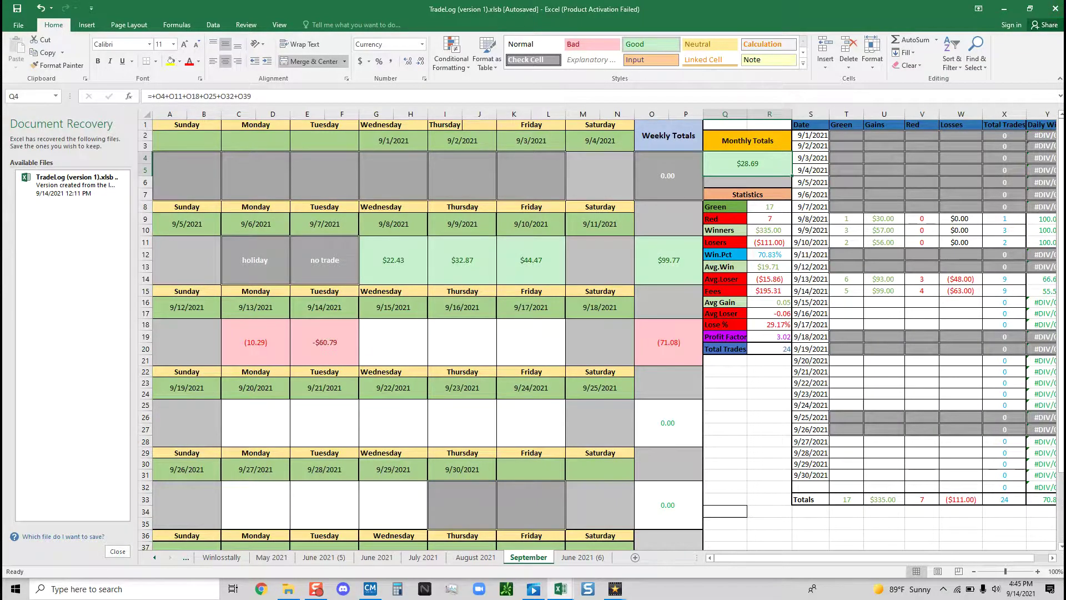